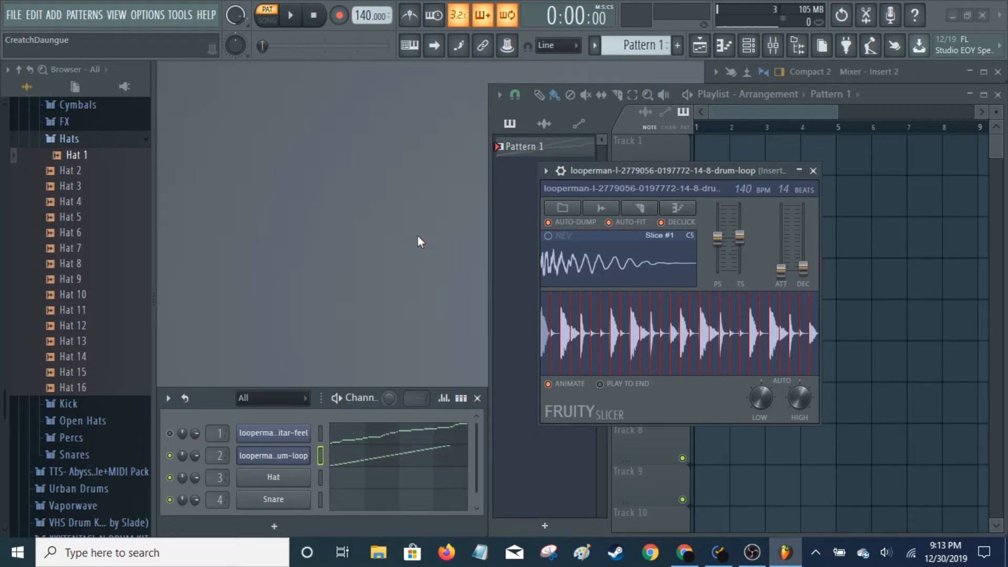
Step: Load the looperman 14-8 drum loop WAV from the Downloads folder into Fruity Slicer
{"action": "left_click", "coordinate": [601, 210]}
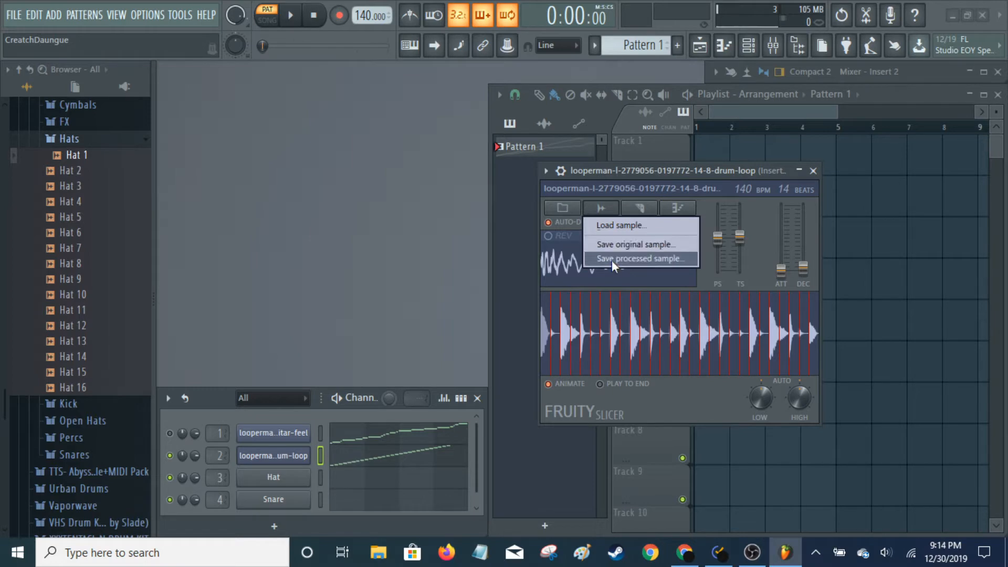
{"action": "left_click", "coordinate": [631, 223]}
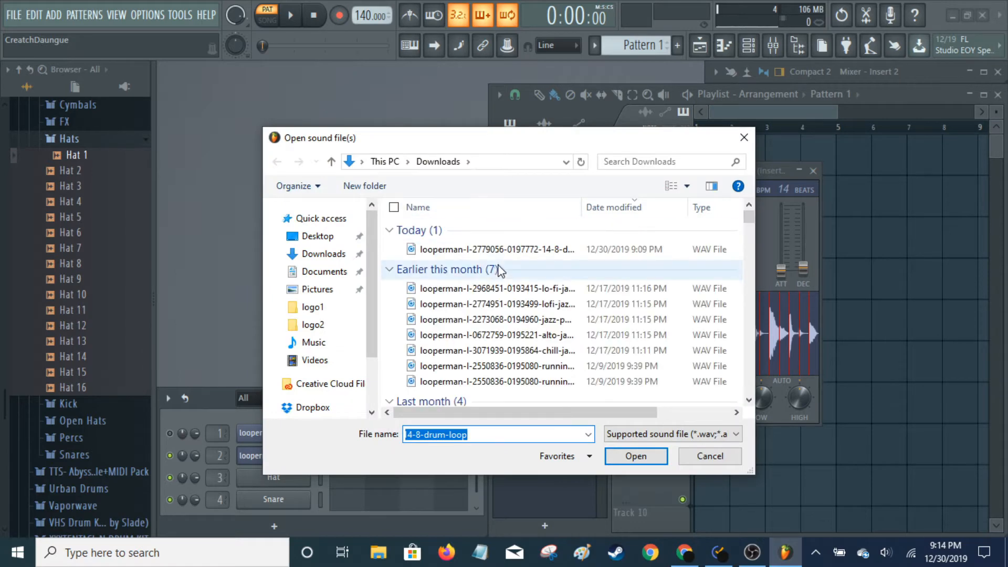
{"action": "double_click", "coordinate": [468, 249]}
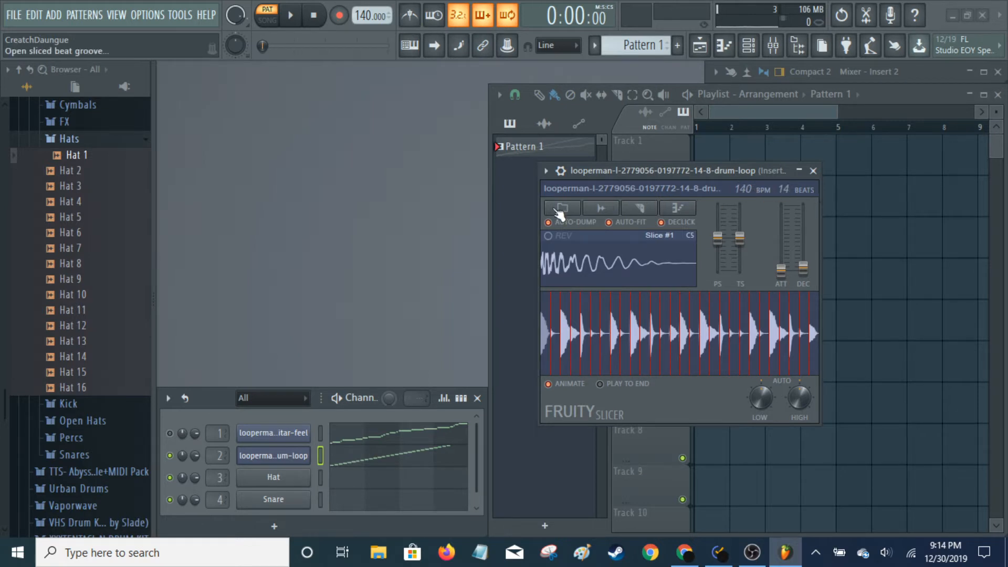
Step: Try dull auto-slicing on the drum loop, followed by medium auto-slicing
{"action": "left_click", "coordinate": [643, 209]}
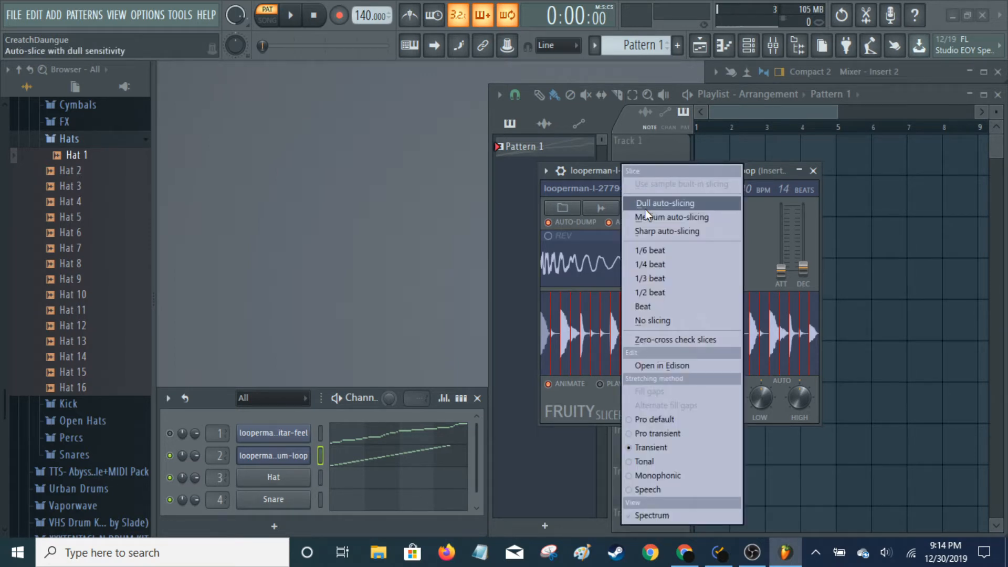
{"action": "left_click", "coordinate": [647, 205]}
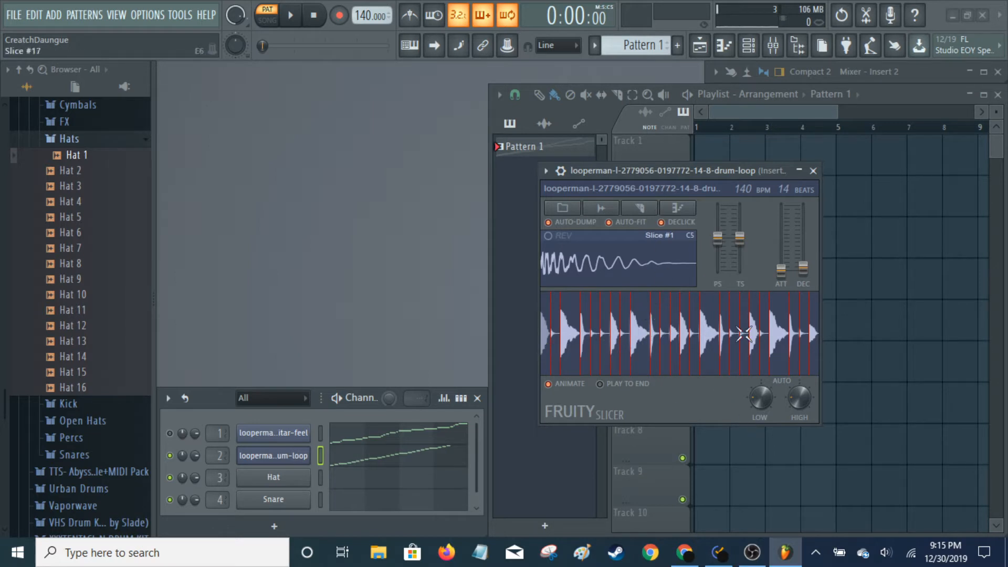
{"action": "left_click", "coordinate": [641, 208]}
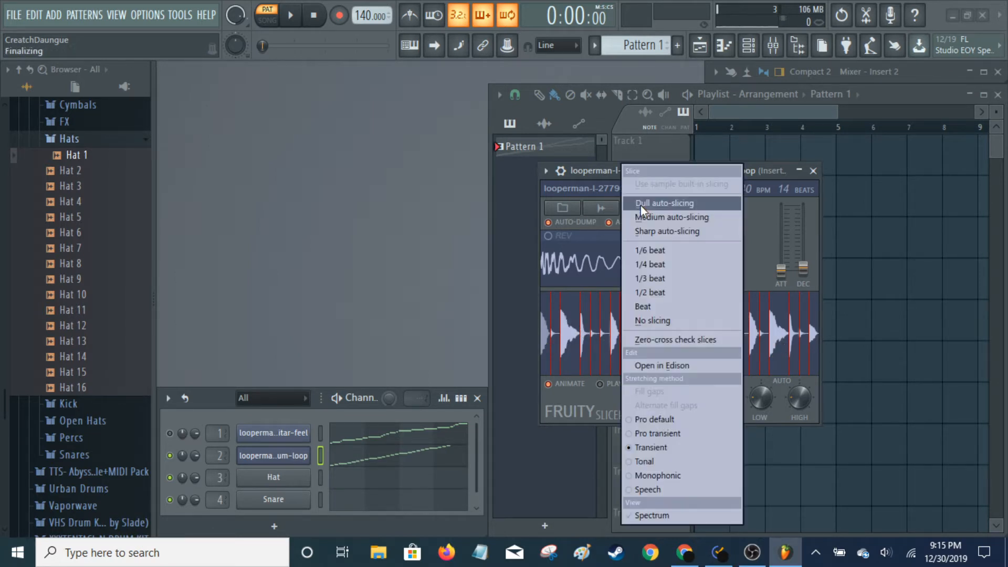
{"action": "left_click", "coordinate": [651, 216]}
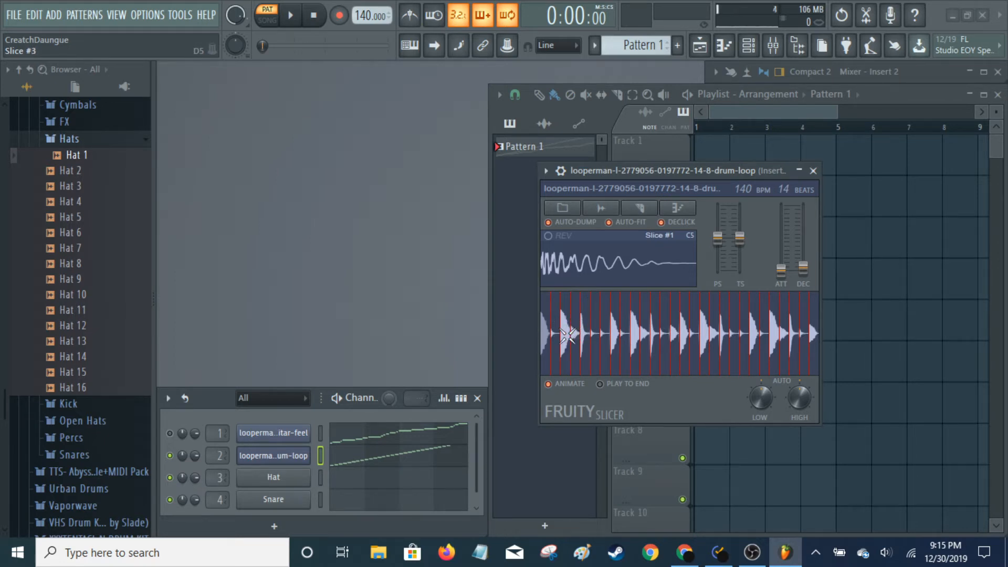
Step: Try sharp auto-slicing on the drum loop and return it to medium auto-slicing
{"action": "left_click", "coordinate": [638, 209]}
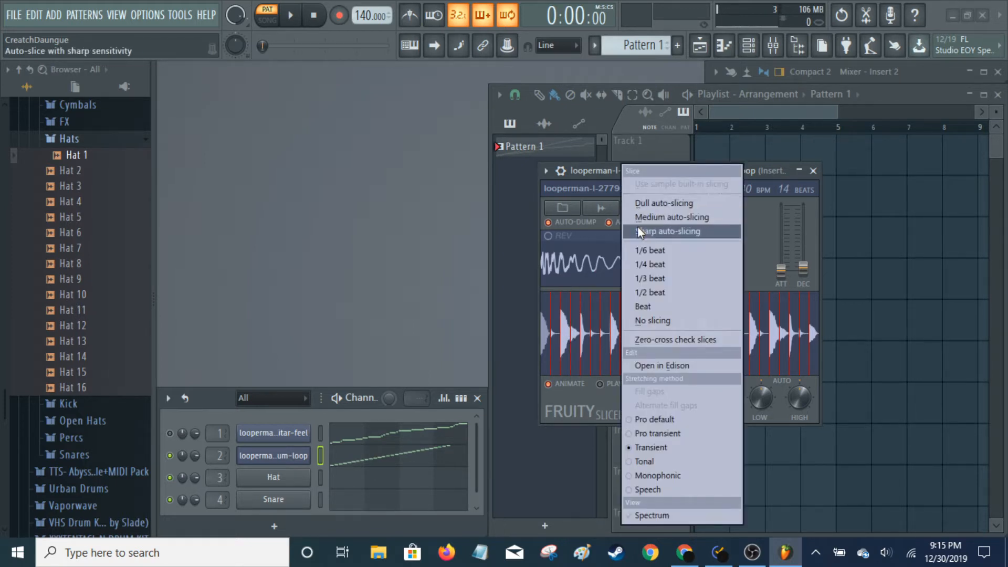
{"action": "left_click", "coordinate": [638, 231]}
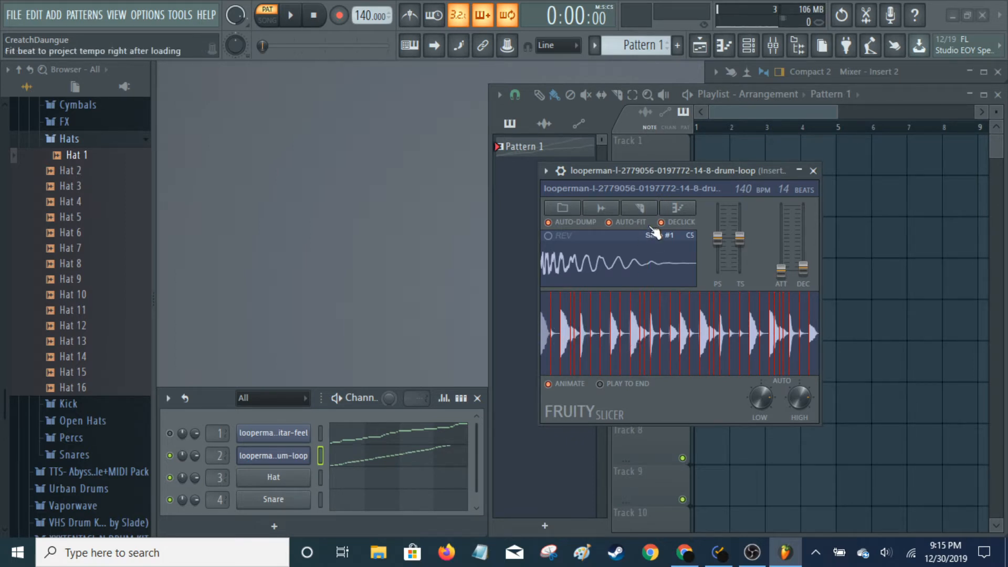
{"action": "left_click", "coordinate": [642, 208]}
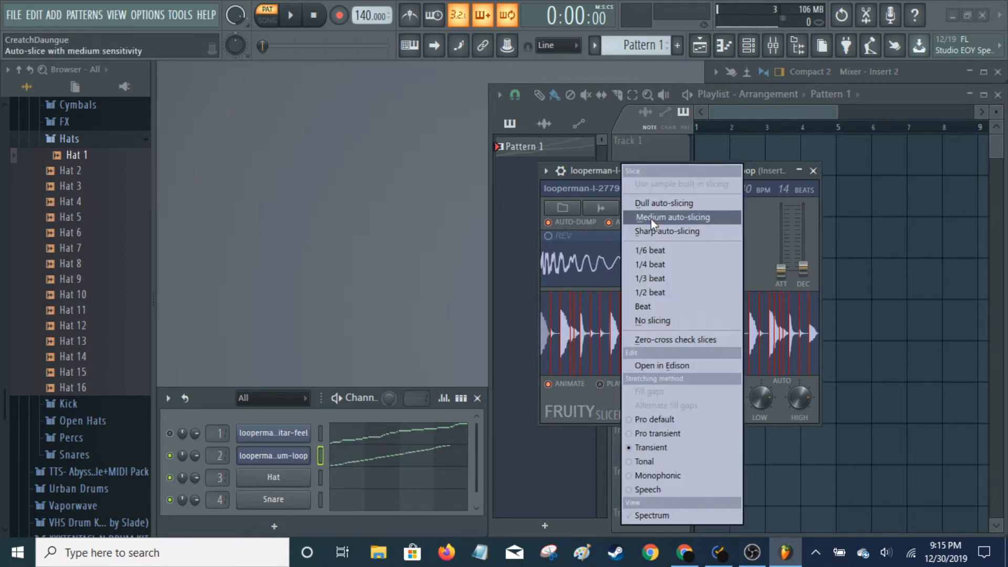
{"action": "left_click", "coordinate": [651, 218]}
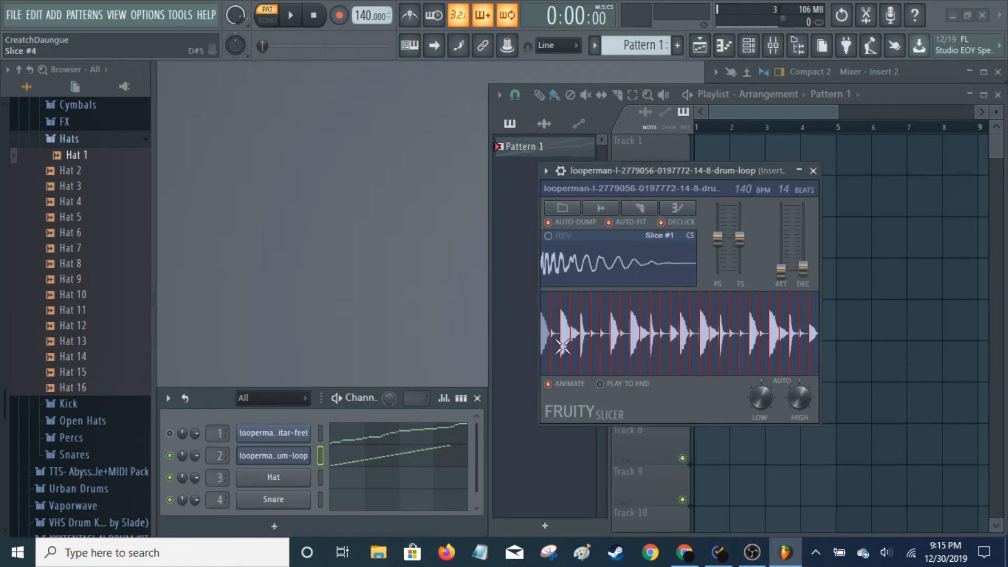
Step: Remove all slicing from the drum loop and re-slice it with medium auto-slicing
{"action": "left_click", "coordinate": [637, 206]}
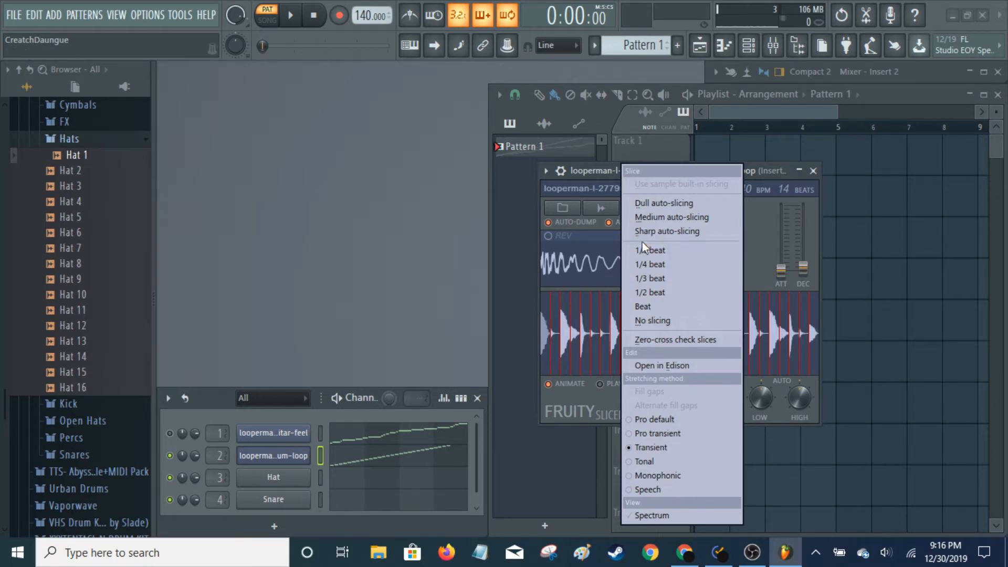
{"action": "left_click", "coordinate": [648, 318]}
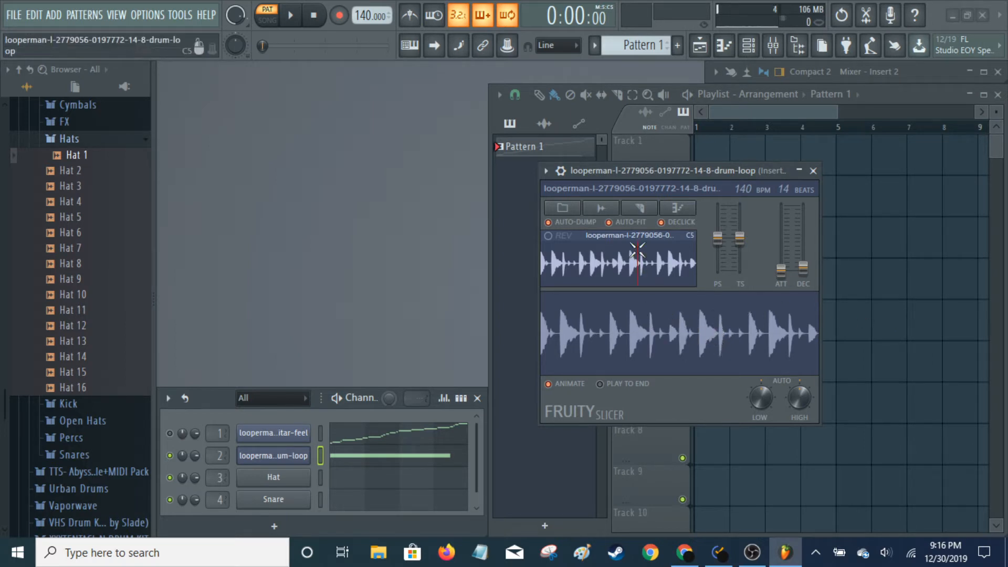
{"action": "left_click", "coordinate": [639, 208]}
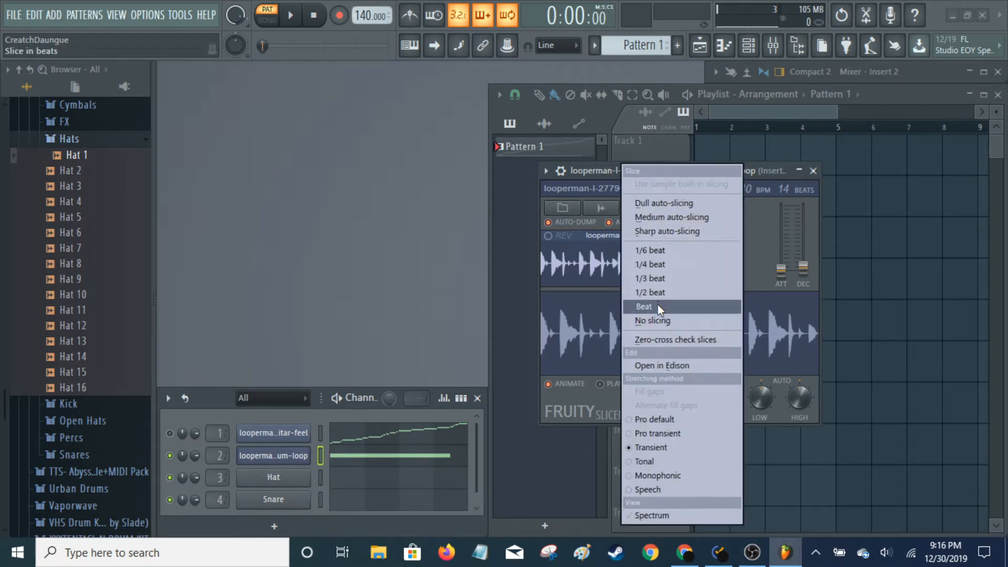
{"action": "left_click", "coordinate": [662, 221]}
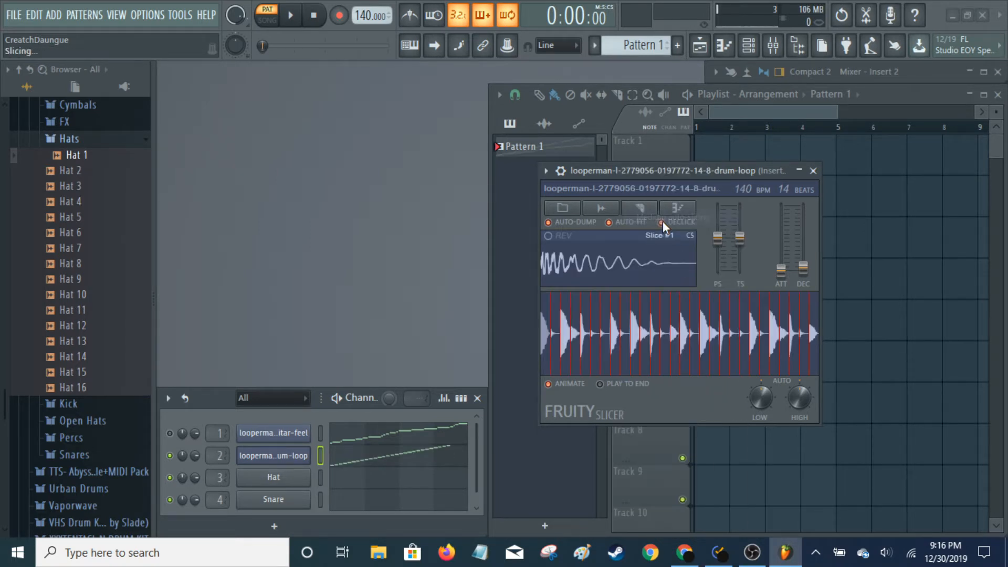
{"action": "left_click", "coordinate": [639, 208]}
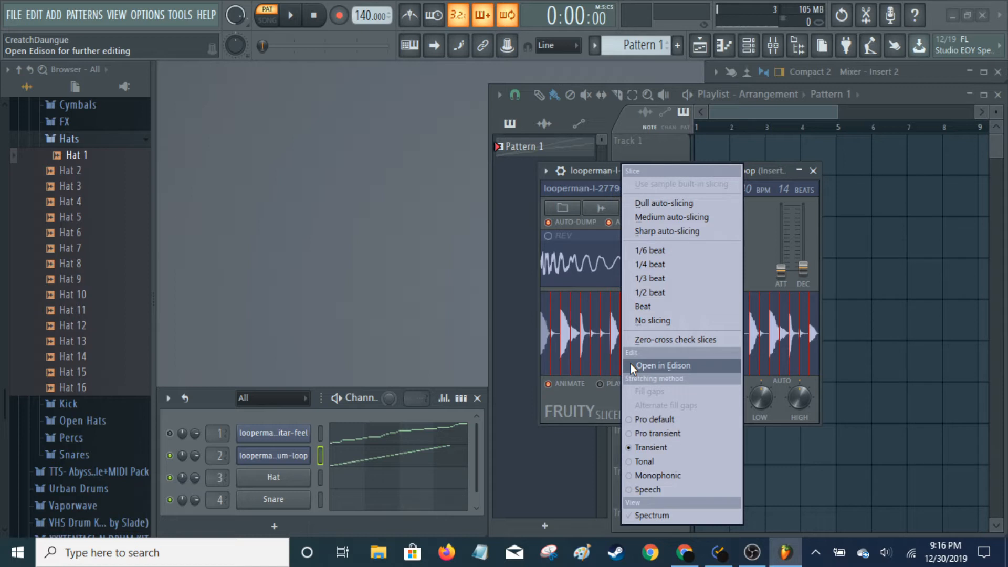
{"action": "left_click", "coordinate": [600, 400]}
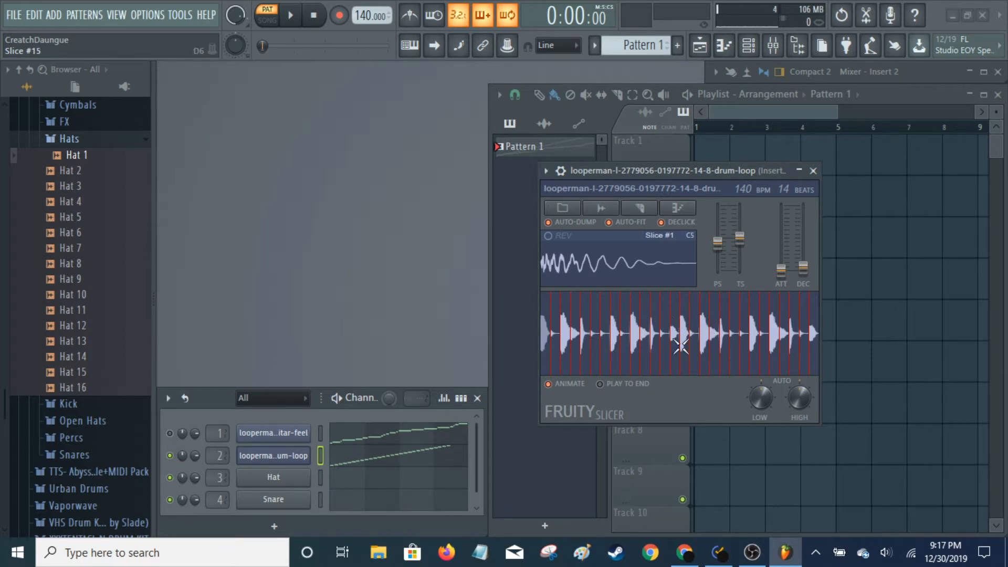
{"action": "left_click", "coordinate": [648, 209]}
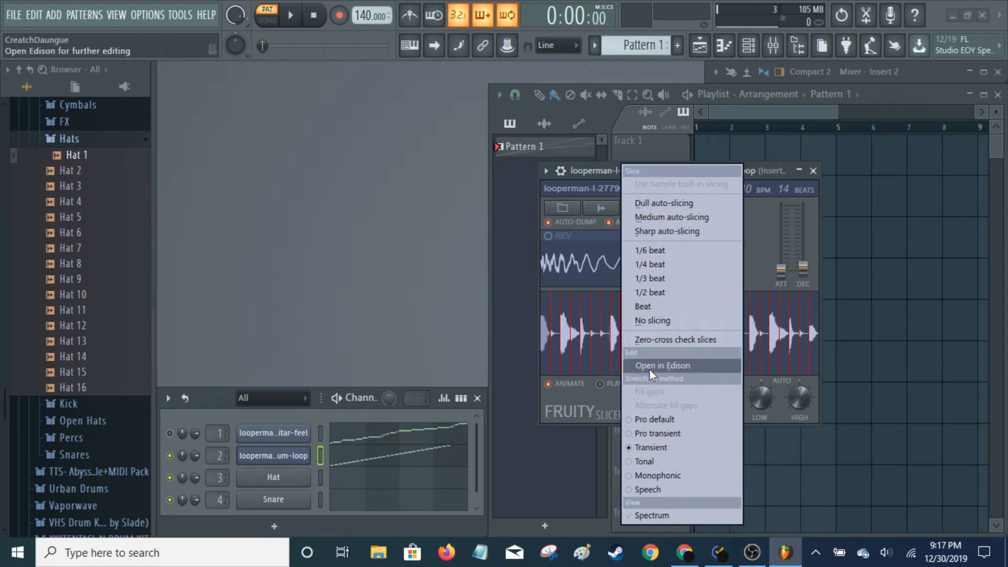
{"action": "left_click", "coordinate": [575, 397]}
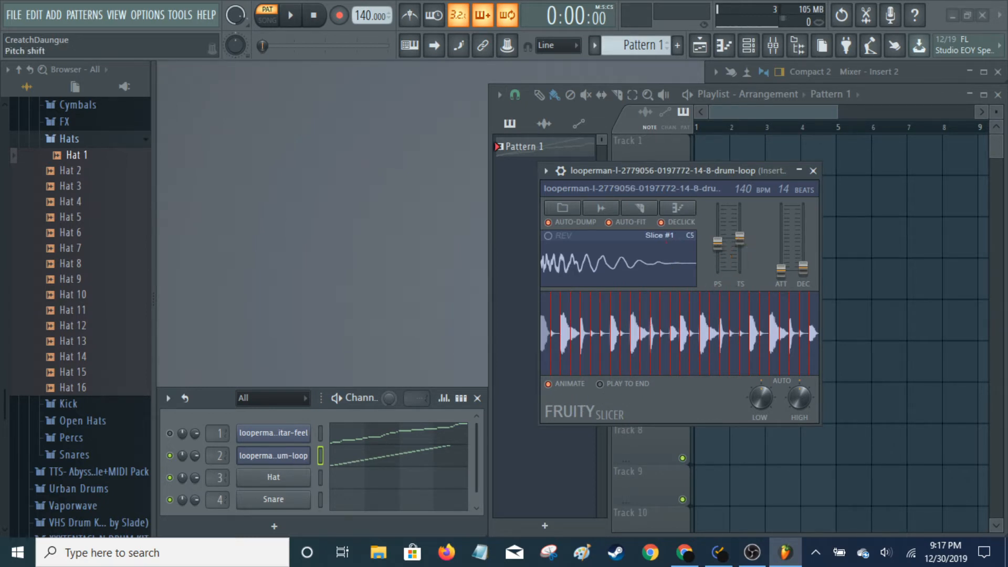
Step: Return the slicer's pitch shift to its centre, and try a time stretch of about 138.55% before restoring the stretch to neutral
{"action": "left_click_drag", "start_coordinate": [717, 242], "coordinate": [717, 235]}
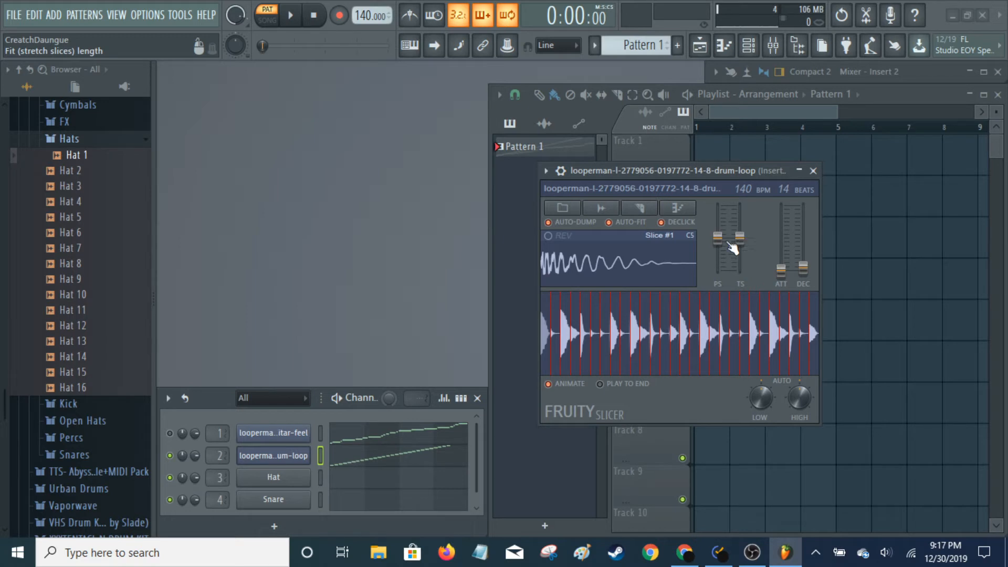
{"action": "left_click_drag", "start_coordinate": [740, 237], "coordinate": [740, 231]}
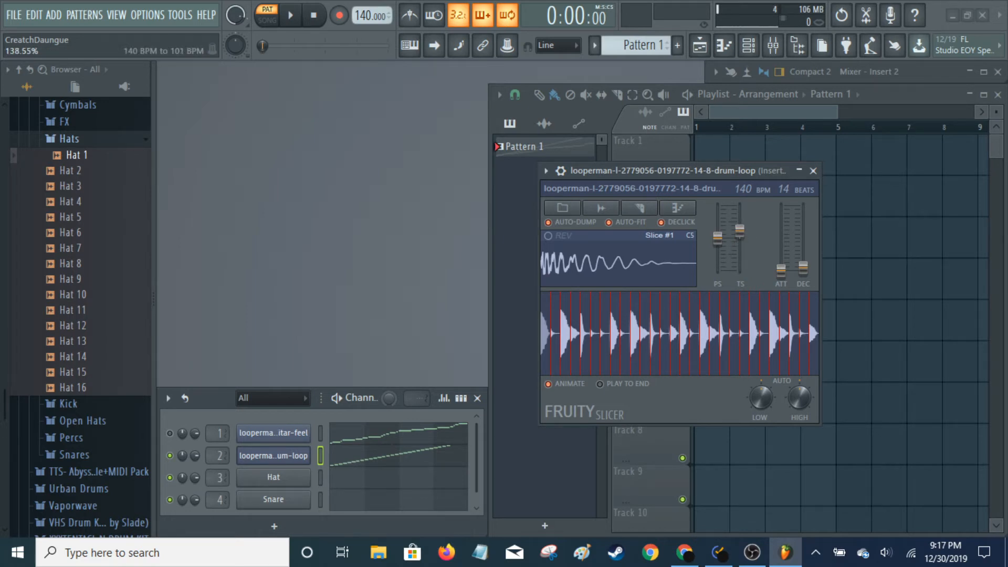
{"action": "left_click_drag", "start_coordinate": [740, 230], "coordinate": [740, 230]}
{"action": "mouse_move", "coordinate": [740, 230]}
{"action": "left_mouse_down"}
{"action": "mouse_move", "coordinate": [739, 270]}
{"action": "mouse_move", "coordinate": [740, 238]}
{"action": "left_mouse_up"}
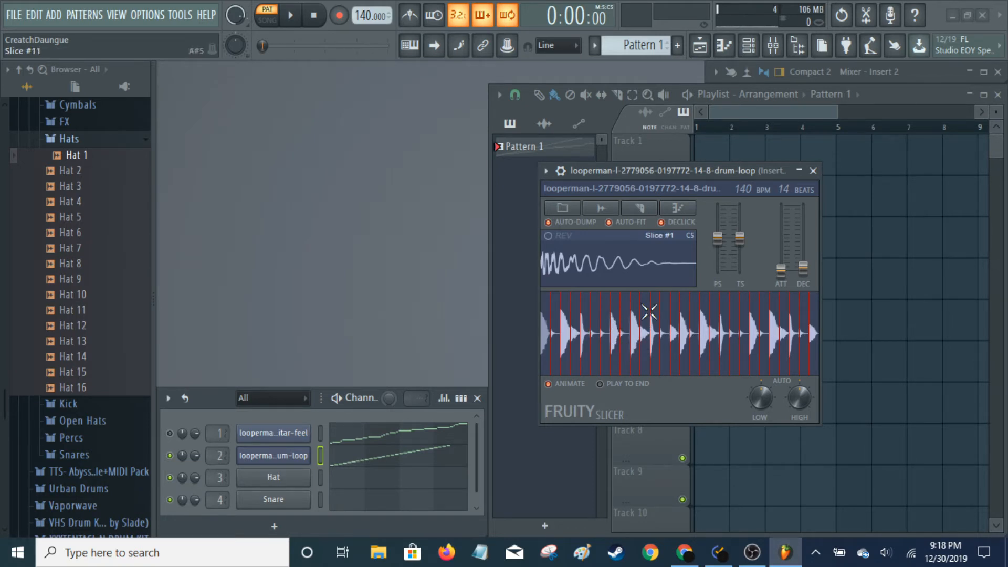
Step: Turn on the spectrum display for the drum loop's slices and switch it back to the waveform display
{"action": "left_click", "coordinate": [638, 208]}
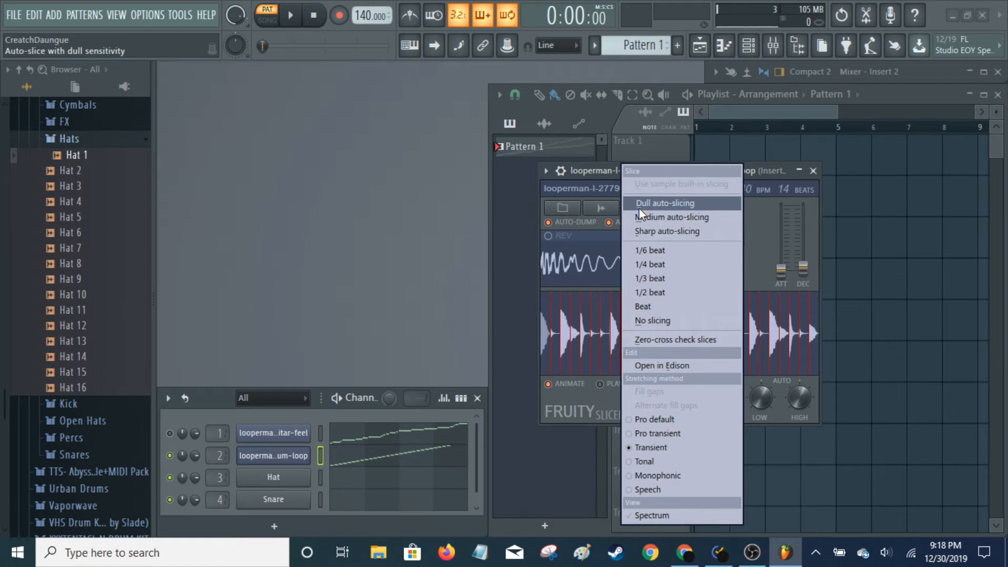
{"action": "left_click", "coordinate": [663, 512]}
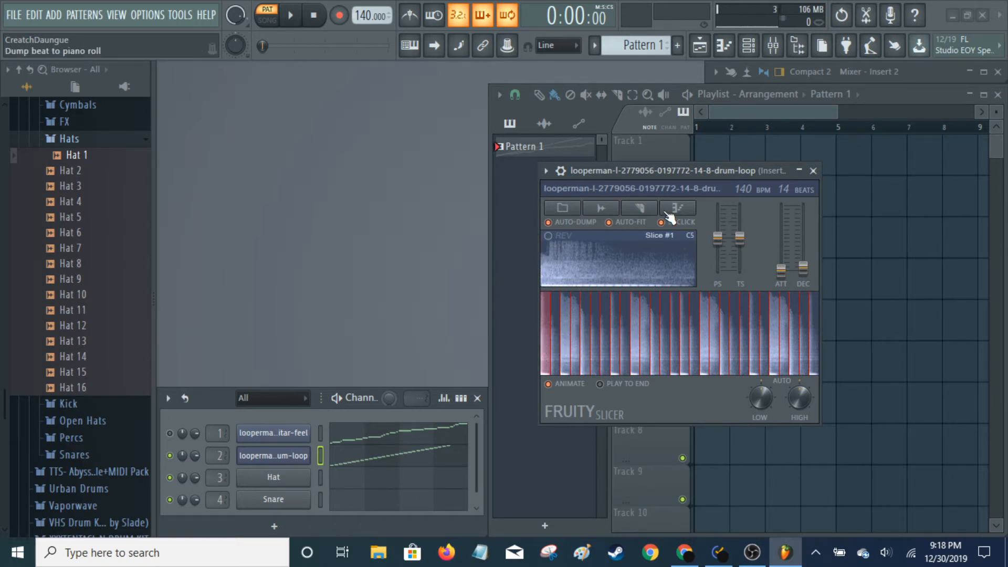
{"action": "left_click", "coordinate": [641, 209]}
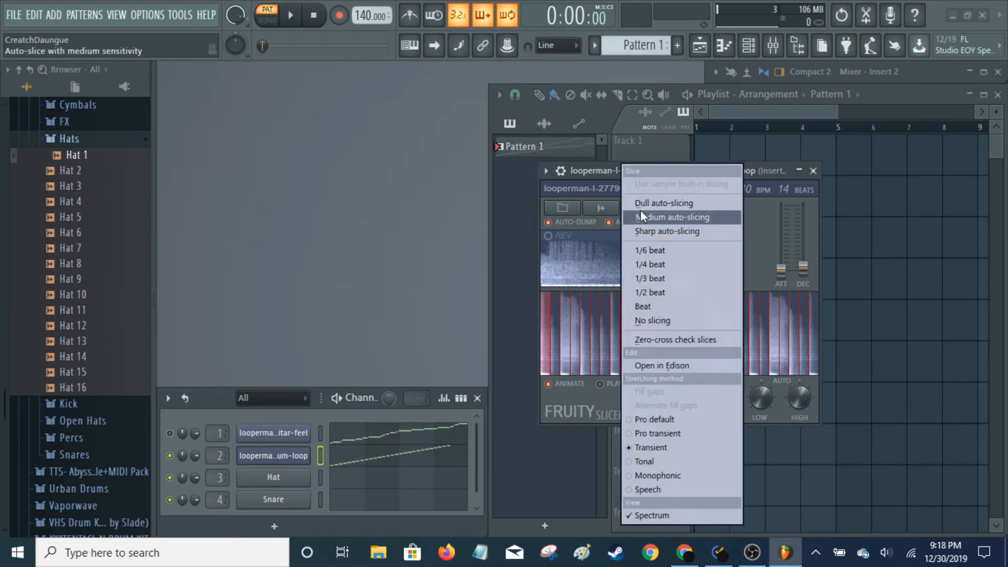
{"action": "left_click", "coordinate": [649, 511]}
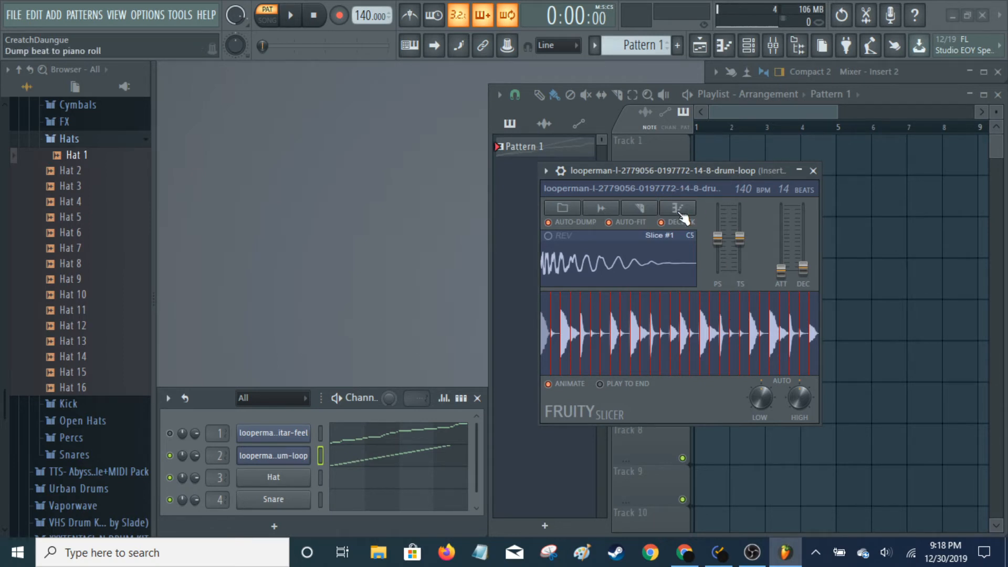
Step: Open the drum loop channel's piano roll and examine how the slices from Slice #1 to Slice #28 are laid out across the keys
{"action": "left_click", "coordinate": [426, 456]}
{"action": "scroll", "coordinate": [344, 203], "scroll_direction": "up", "scroll_amount": 3}
{"action": "scroll", "coordinate": [341, 203], "scroll_direction": "down", "scroll_amount": 3}
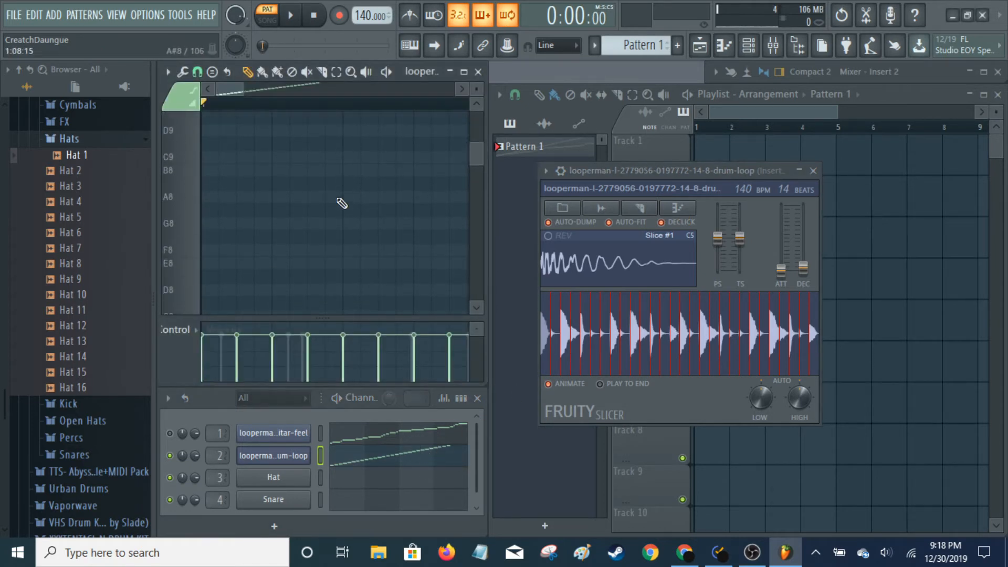
{"action": "scroll", "coordinate": [340, 203], "scroll_direction": "down", "scroll_amount": 10}
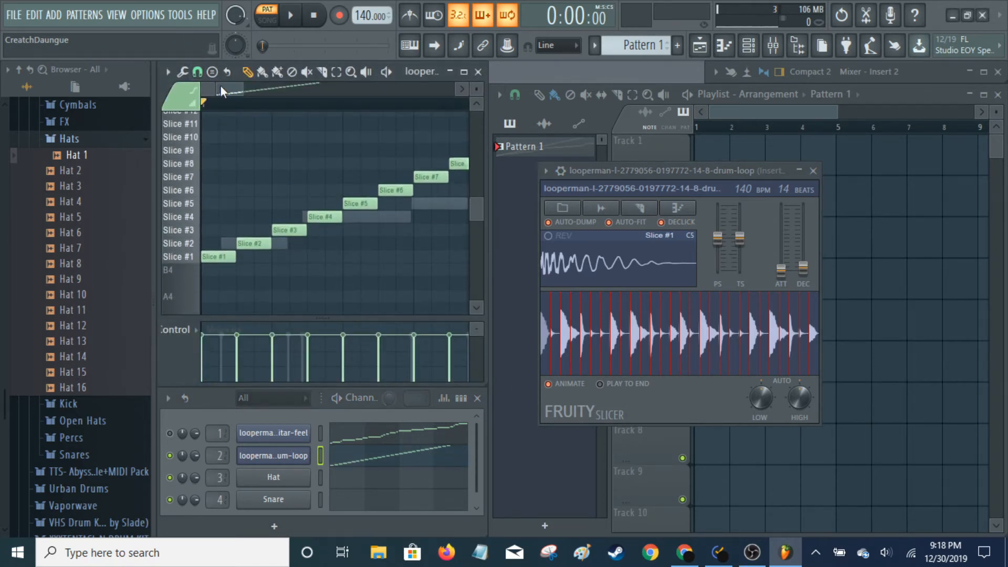
{"action": "scroll", "coordinate": [219, 85], "scroll_direction": "down", "scroll_amount": 6}
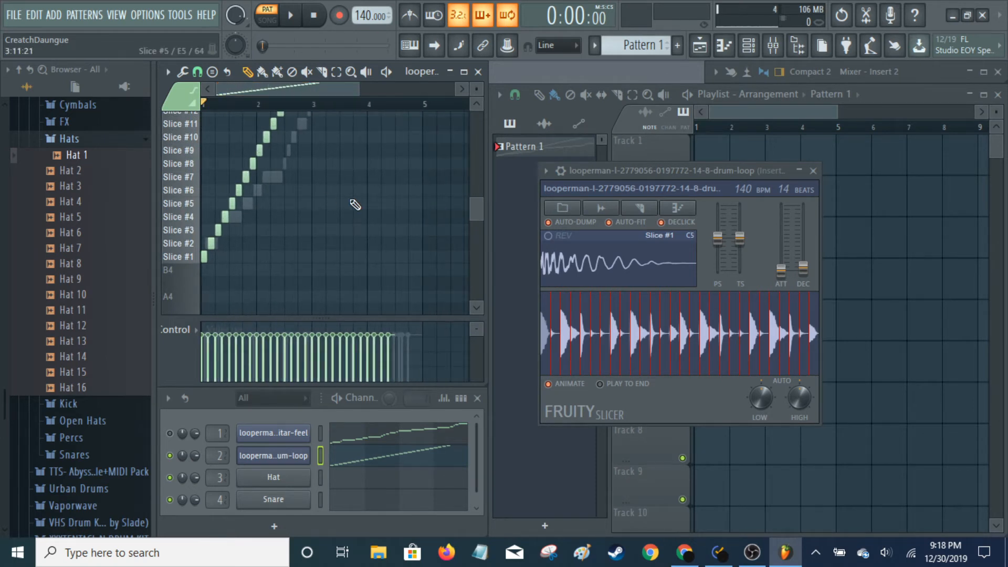
{"action": "scroll", "coordinate": [355, 204], "scroll_direction": "up", "scroll_amount": 9}
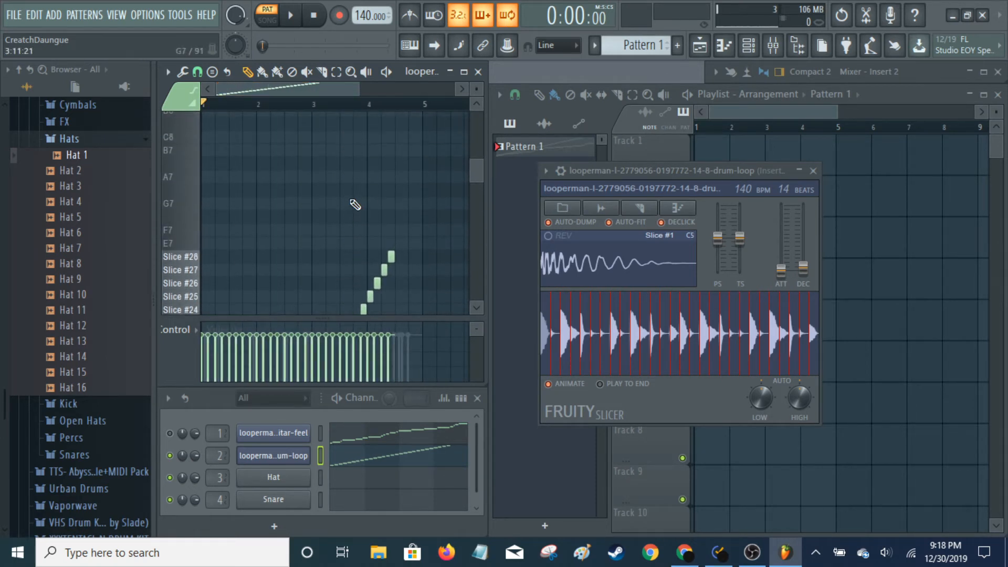
{"action": "scroll", "coordinate": [355, 205], "scroll_direction": "down", "scroll_amount": 10}
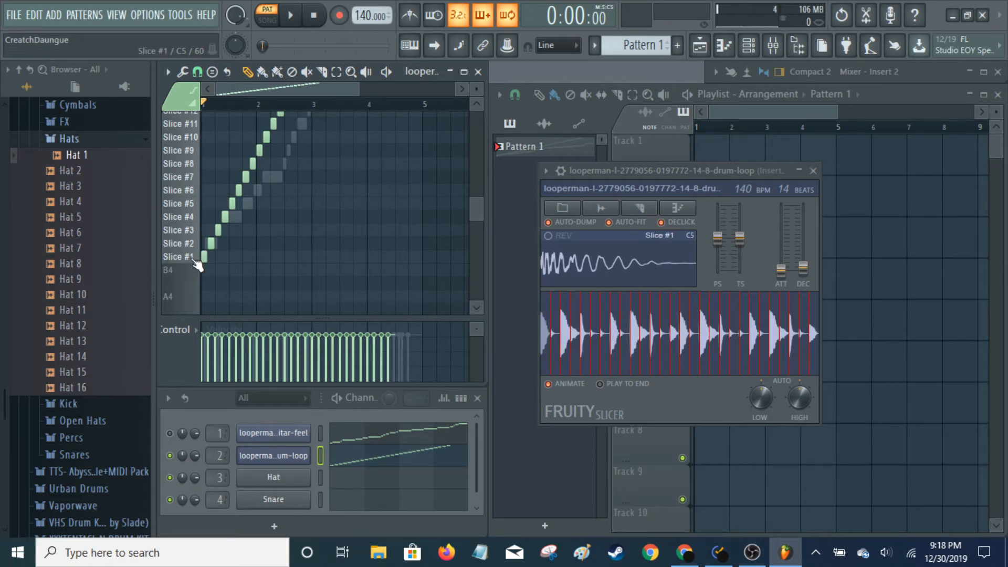
{"action": "scroll", "coordinate": [183, 254], "scroll_direction": "up", "scroll_amount": 5}
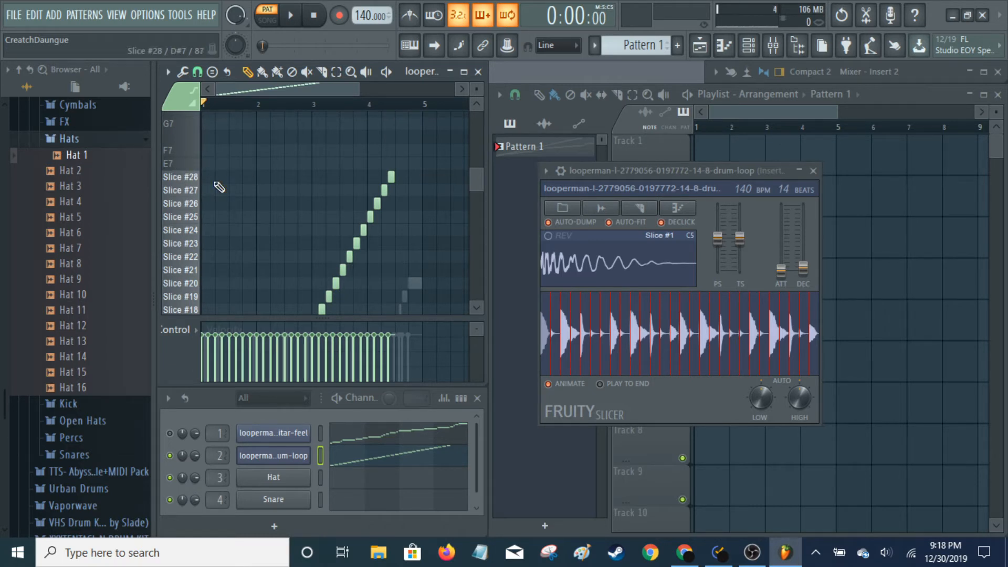
{"action": "scroll", "coordinate": [331, 184], "scroll_direction": "down", "scroll_amount": 8}
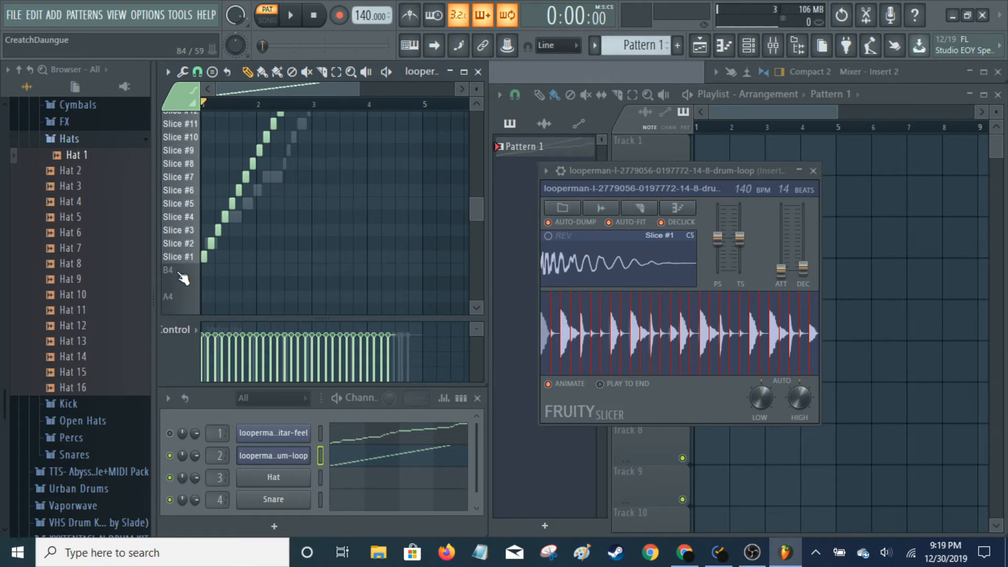
{"action": "scroll", "coordinate": [183, 264], "scroll_direction": "down", "scroll_amount": 3}
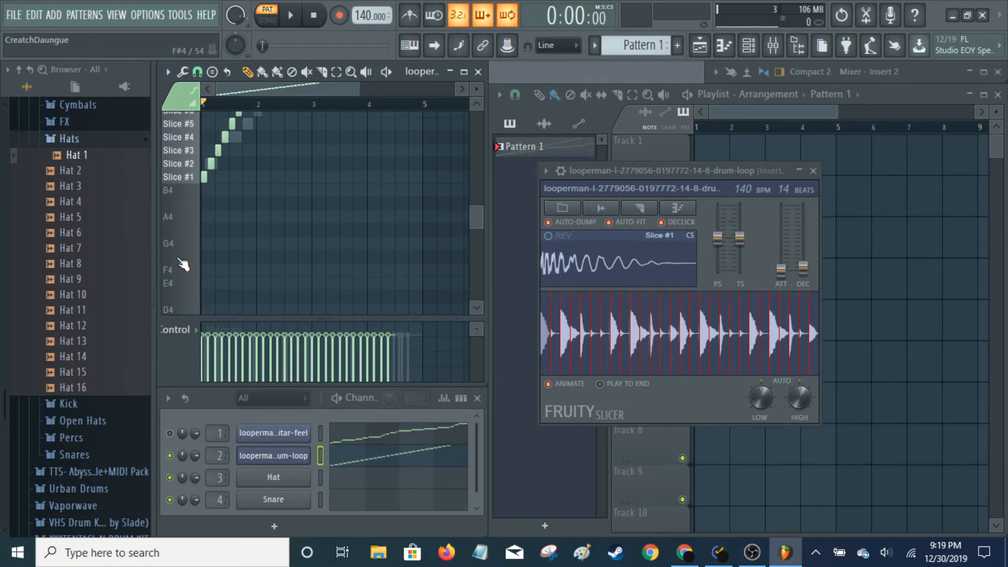
{"action": "scroll", "coordinate": [183, 263], "scroll_direction": "down", "scroll_amount": 1}
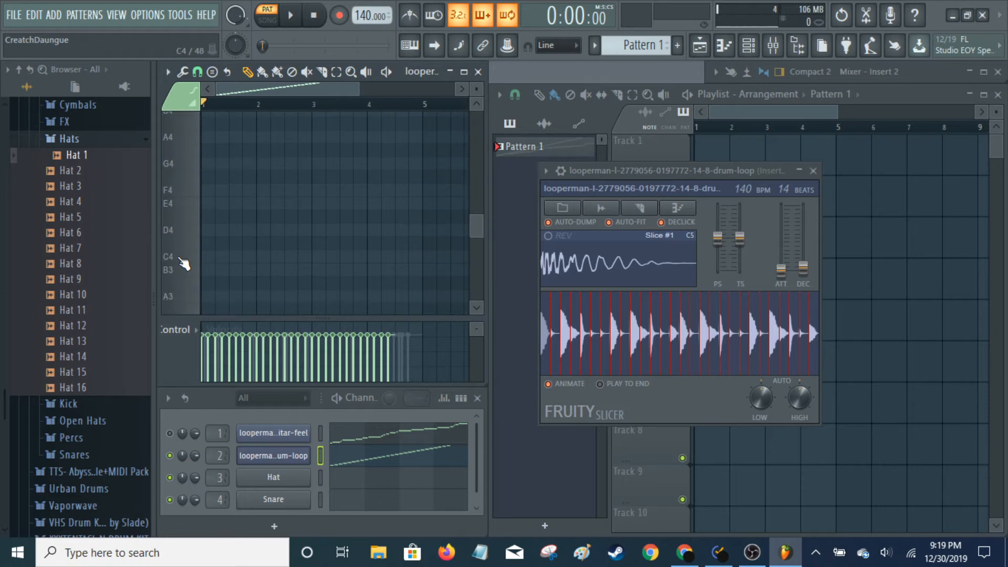
Step: Examine the slice keys upward from Slice #1 in the piano roll and audition the Slice #1 key
{"action": "scroll", "coordinate": [182, 190], "scroll_direction": "up", "scroll_amount": 1}
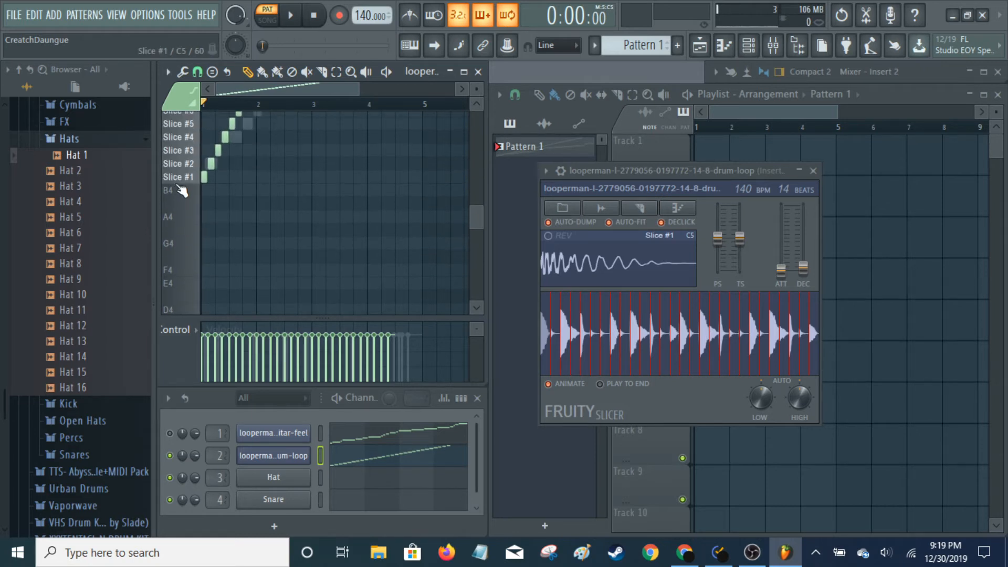
{"action": "scroll", "coordinate": [279, 207], "scroll_direction": "up", "scroll_amount": 2}
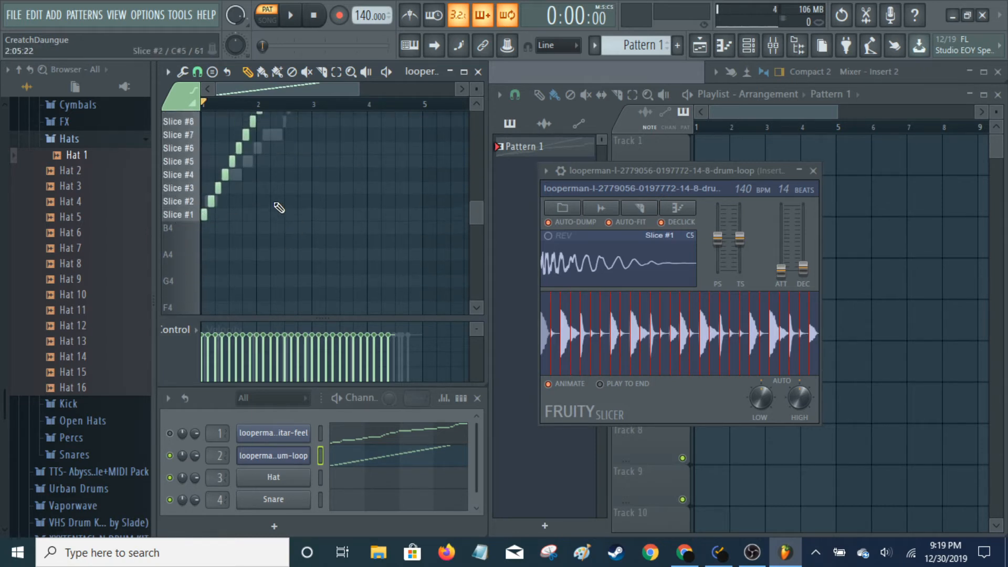
{"action": "scroll", "coordinate": [186, 271], "scroll_direction": "up", "scroll_amount": 1}
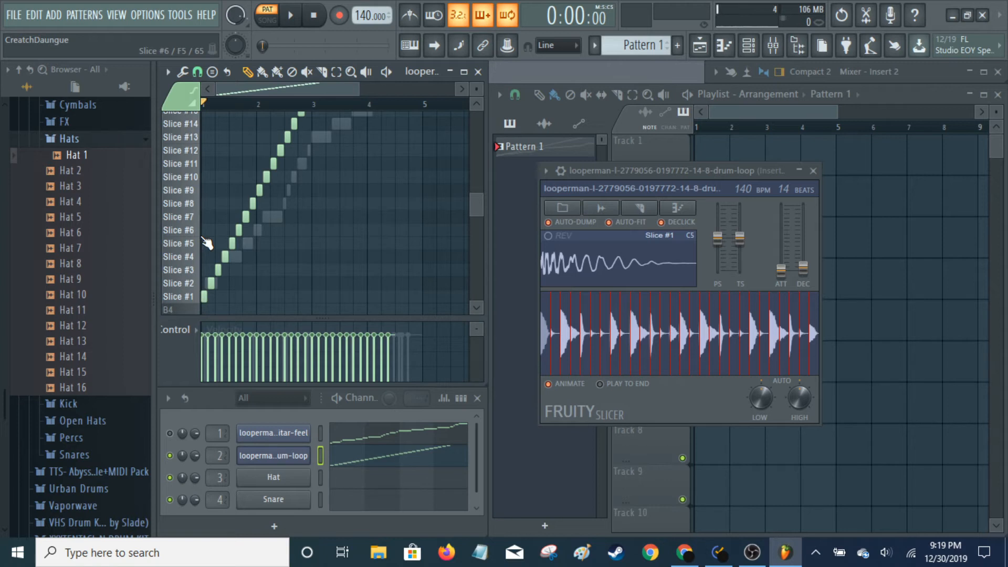
{"action": "left_click", "coordinate": [184, 299]}
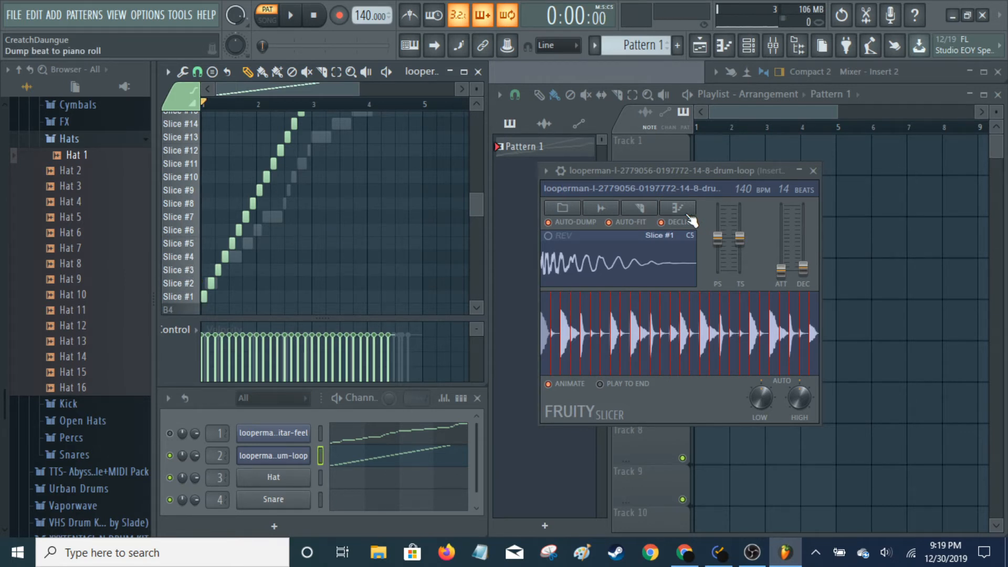
Step: Re-slice the drum loop with medium auto-slicing and look over its slices in the piano roll
{"action": "left_click", "coordinate": [637, 206]}
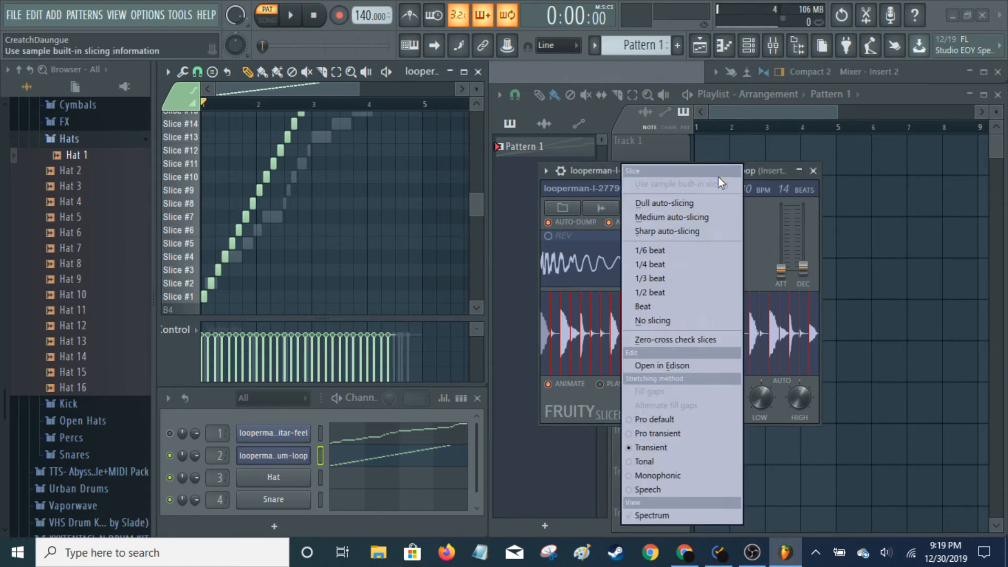
{"action": "left_click", "coordinate": [751, 241]}
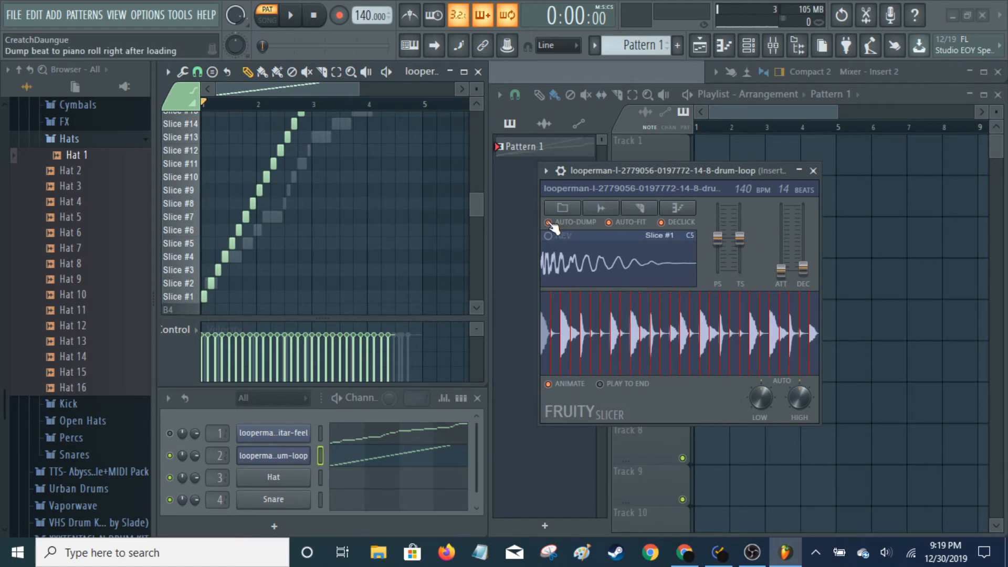
{"action": "left_click", "coordinate": [631, 206]}
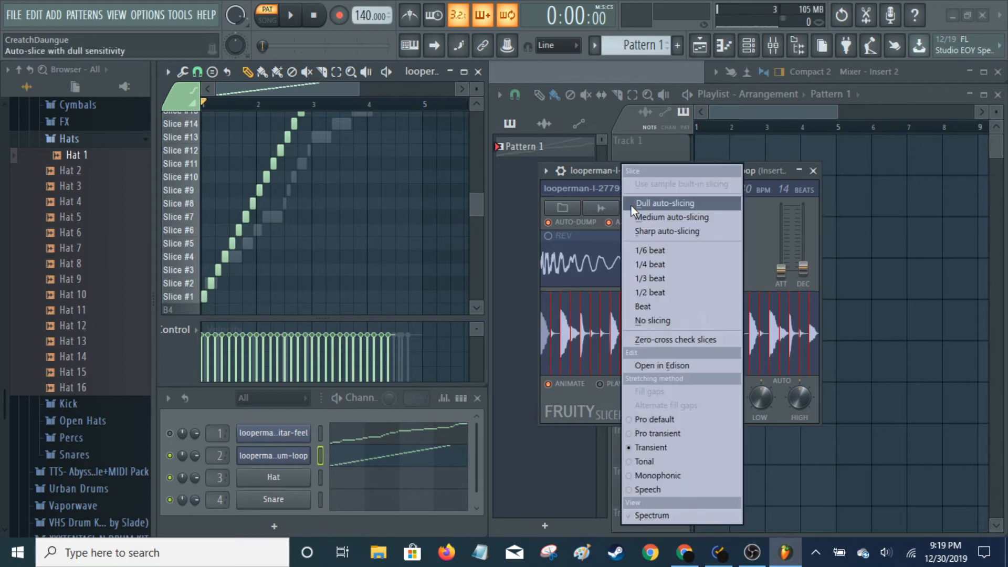
{"action": "left_click", "coordinate": [682, 216]}
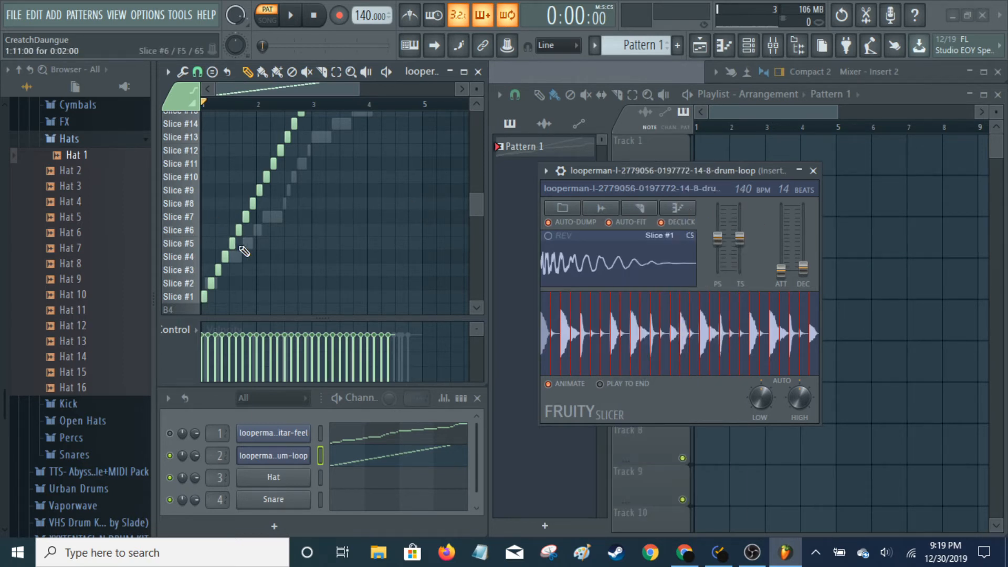
{"action": "scroll", "coordinate": [336, 195], "scroll_direction": "up", "scroll_amount": 2}
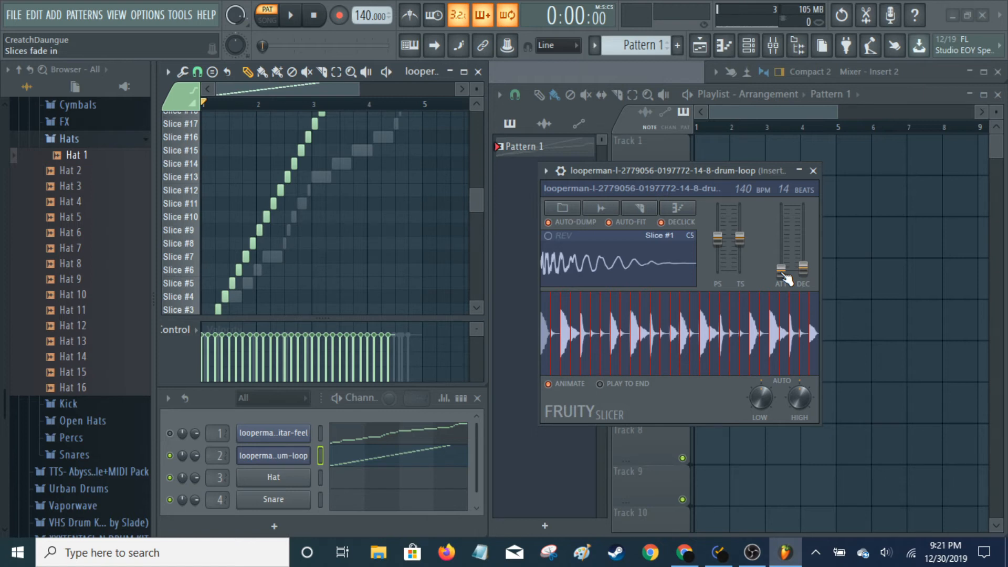
Step: Try the slices' fade-in at maximum, return it to minimum, and play the drum loop
{"action": "left_click_drag", "start_coordinate": [782, 273], "coordinate": [782, 272]}
{"action": "left_click_drag", "start_coordinate": [781, 270], "coordinate": [781, 204]}
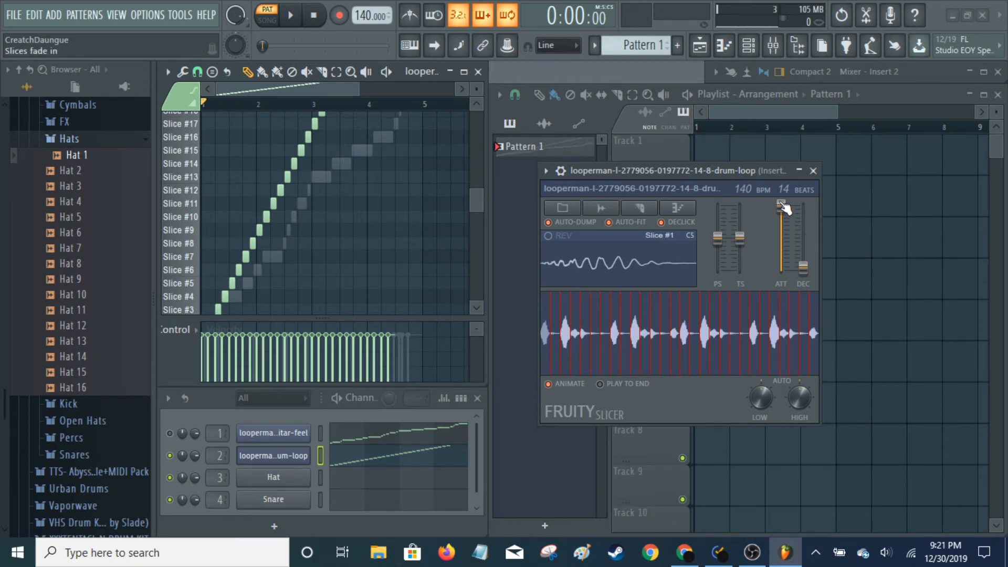
{"action": "left_click_drag", "start_coordinate": [781, 204], "coordinate": [781, 268]}
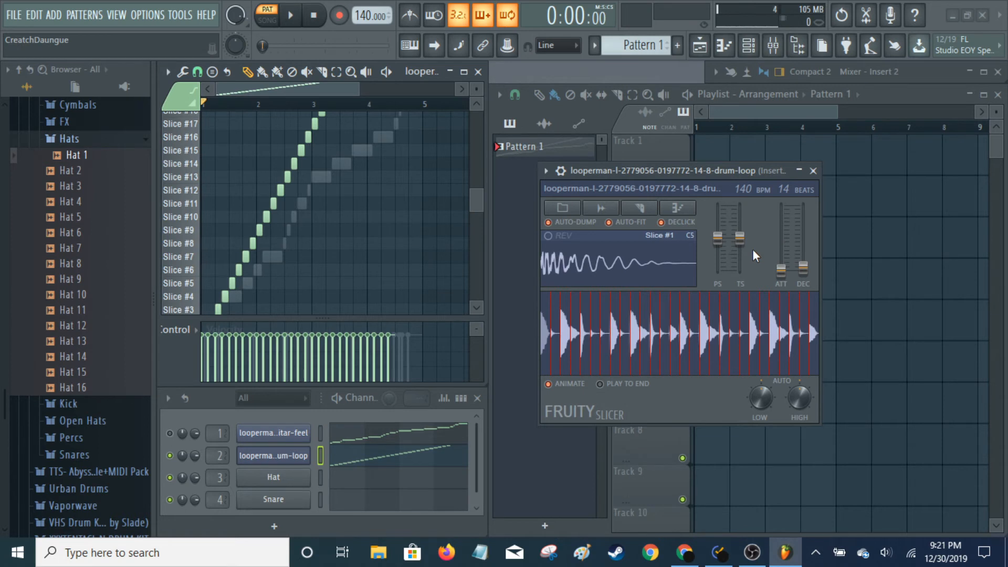
{"action": "key", "text": "space"}
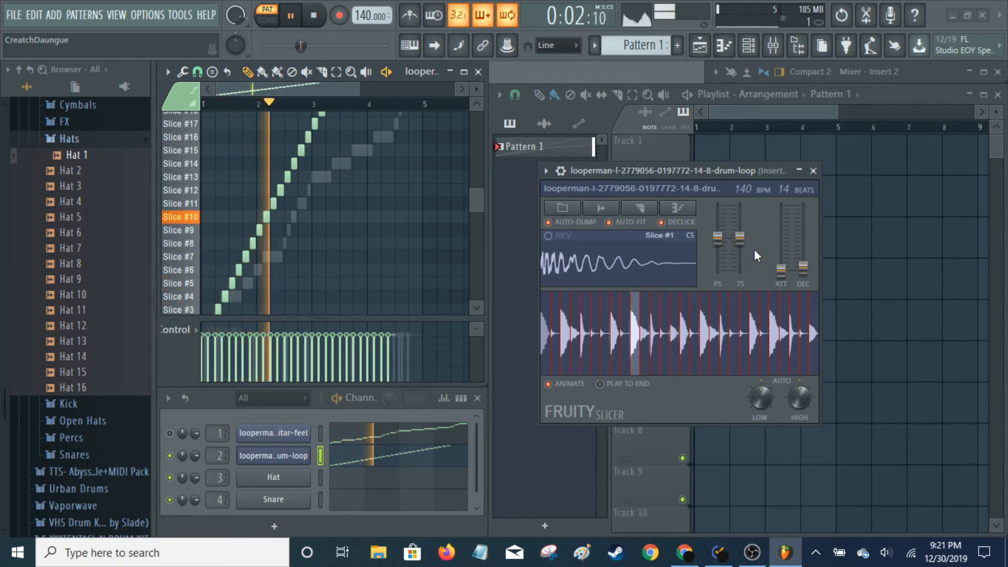
{"action": "key", "text": "space"}
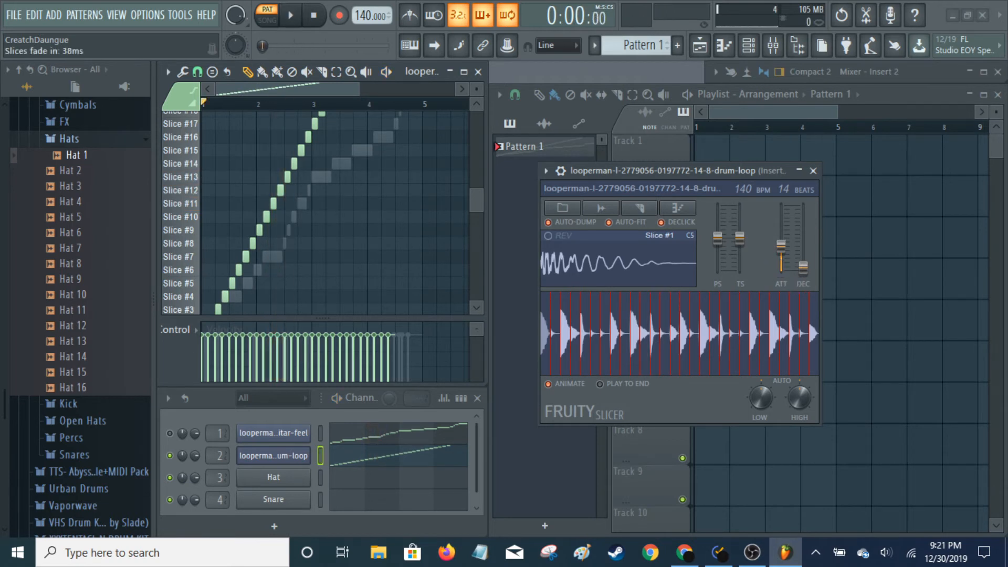
Step: Audition the drum loop with the slices' fade-in at maximum before restoring it to minimum
{"action": "left_click_drag", "start_coordinate": [781, 268], "coordinate": [781, 203]}
{"action": "key", "text": "space"}
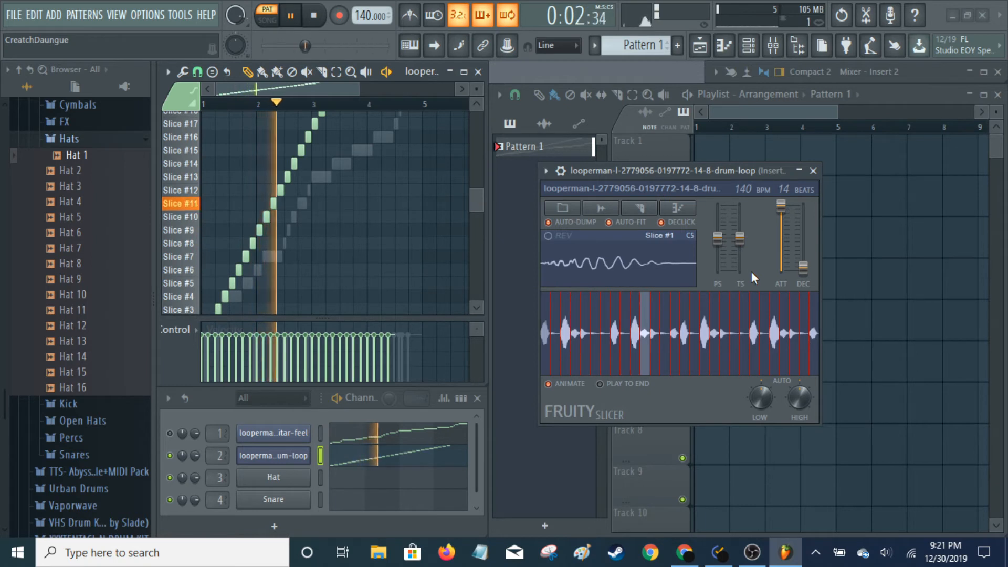
{"action": "key", "text": "space"}
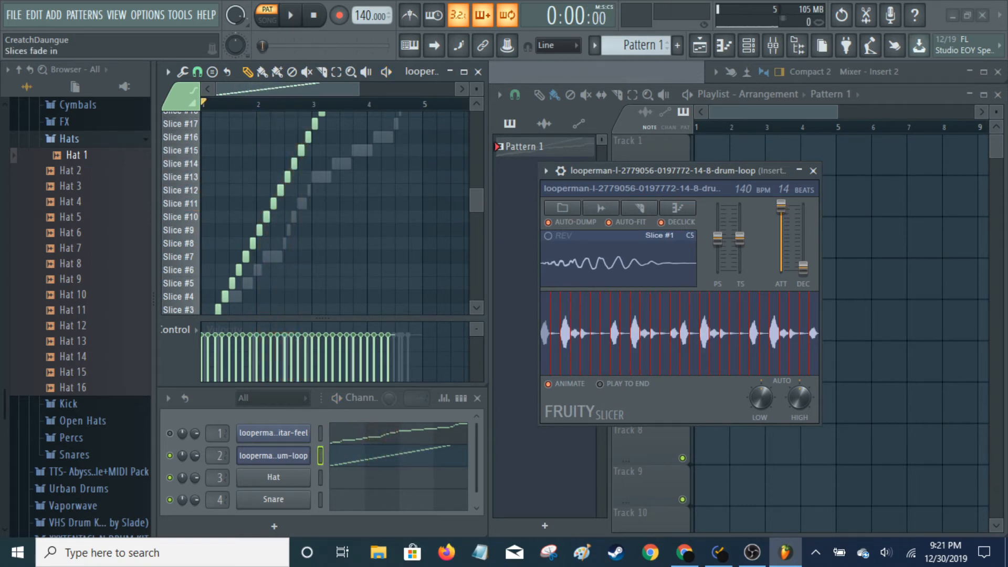
{"action": "left_click_drag", "start_coordinate": [781, 208], "coordinate": [782, 269]}
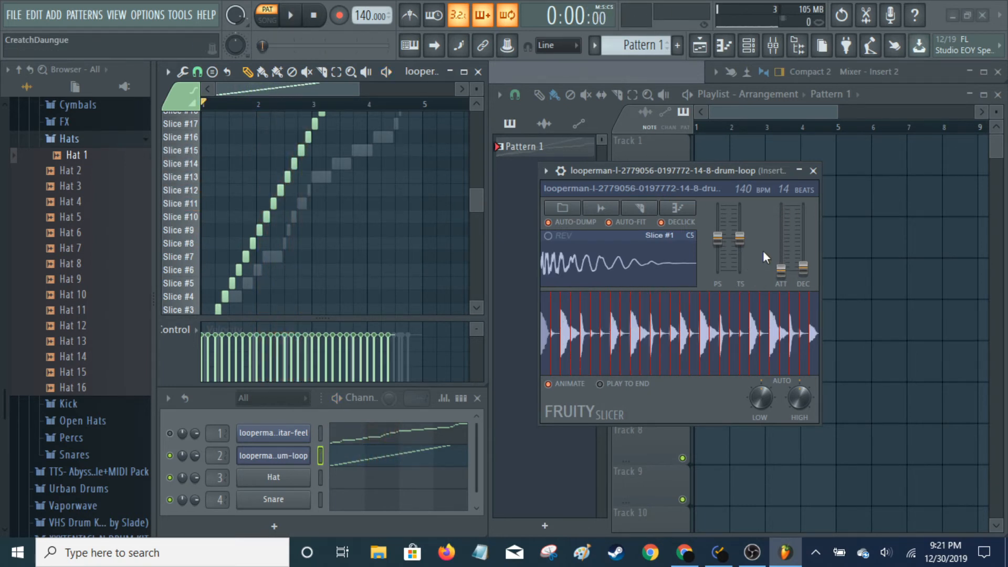
Step: Audition the drum loop with the slices' fade-in raised to about a quarter before restoring it to minimum
{"action": "left_click", "coordinate": [781, 269]}
{"action": "left_click_drag", "start_coordinate": [781, 269], "coordinate": [781, 251]}
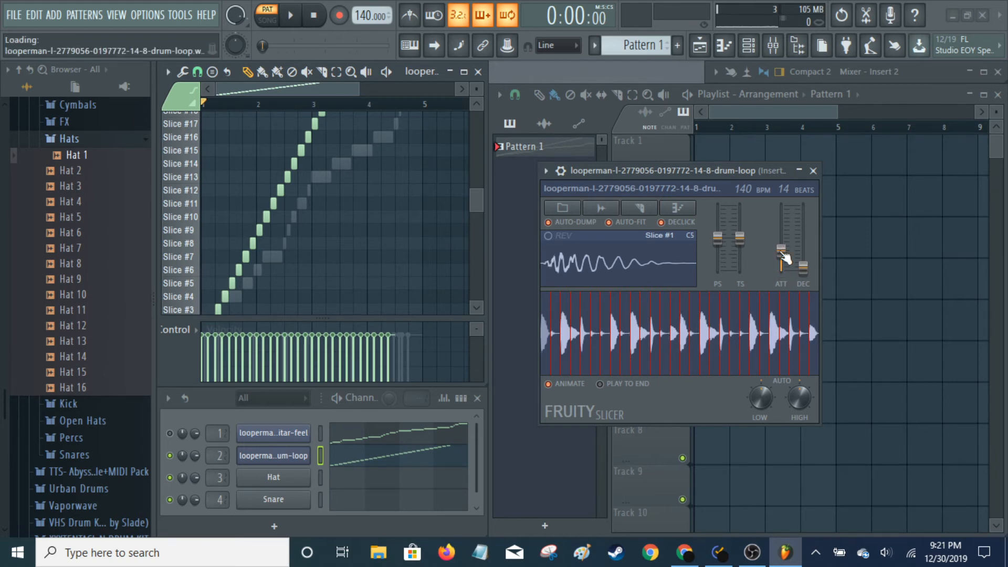
{"action": "key", "text": "space"}
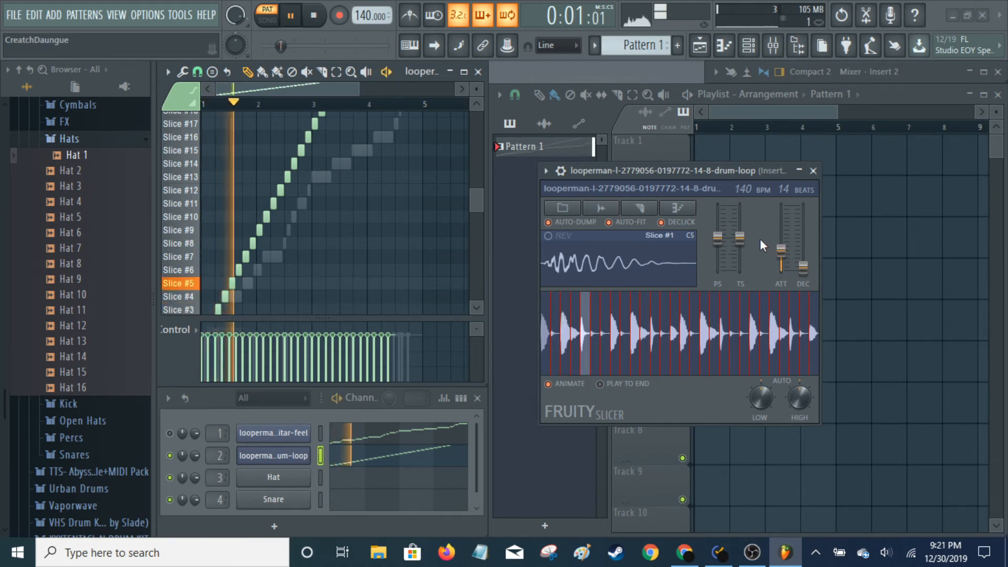
{"action": "key", "text": "space"}
{"action": "left_click_drag", "start_coordinate": [790, 254], "coordinate": [792, 273]}
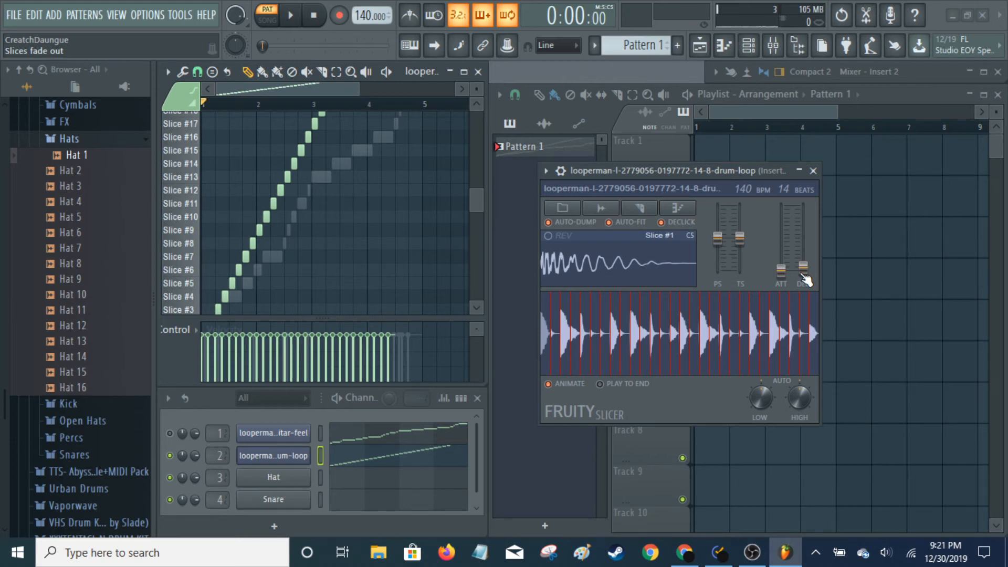
Step: Raise the slices' fade-out to maximum, bring it down to minimum, and play the drum loop
{"action": "left_click_drag", "start_coordinate": [803, 274], "coordinate": [803, 260]}
{"action": "left_click_drag", "start_coordinate": [803, 256], "coordinate": [803, 205]}
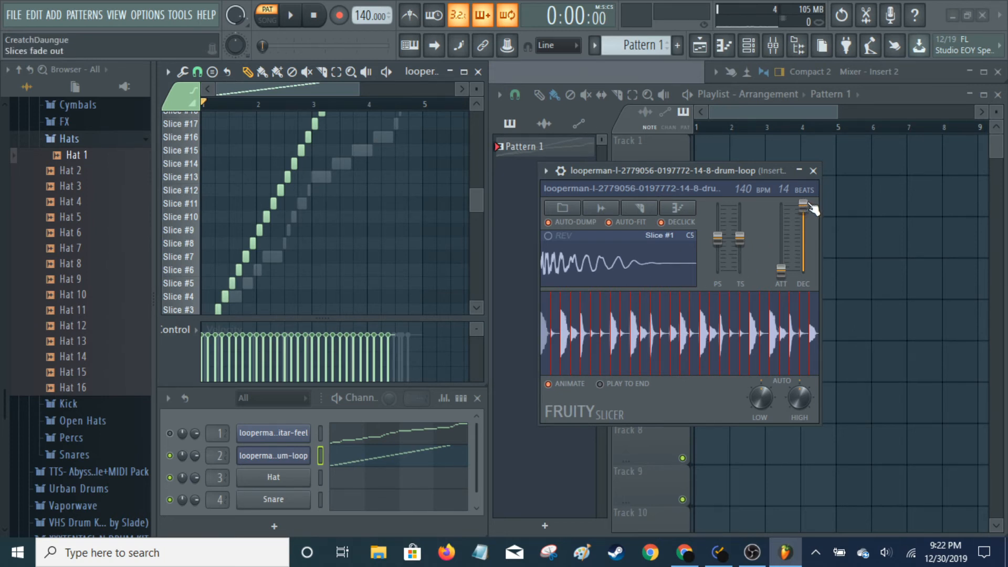
{"action": "left_click_drag", "start_coordinate": [804, 206], "coordinate": [809, 273]}
{"action": "left_click", "coordinate": [293, 18]}
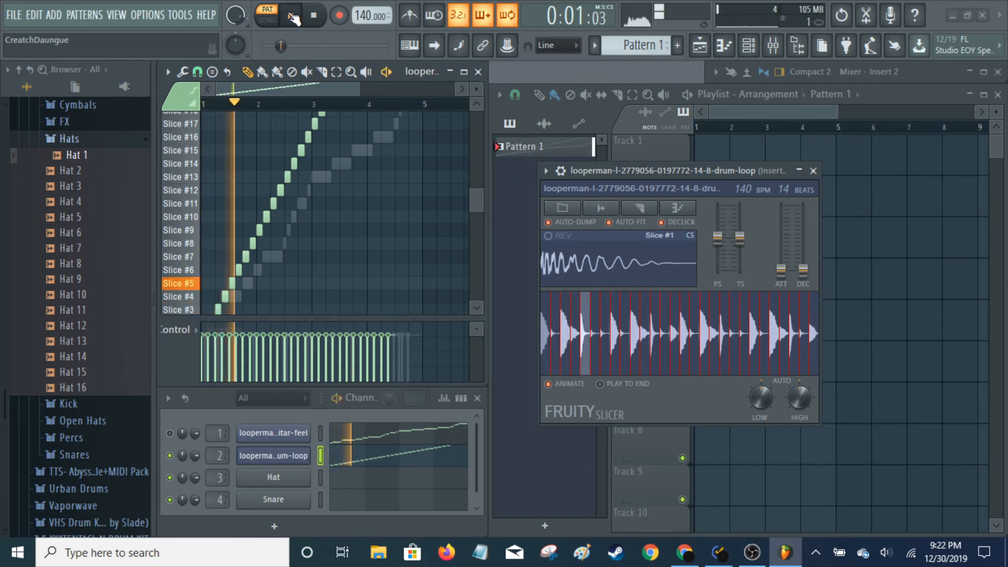
{"action": "left_click", "coordinate": [293, 18]}
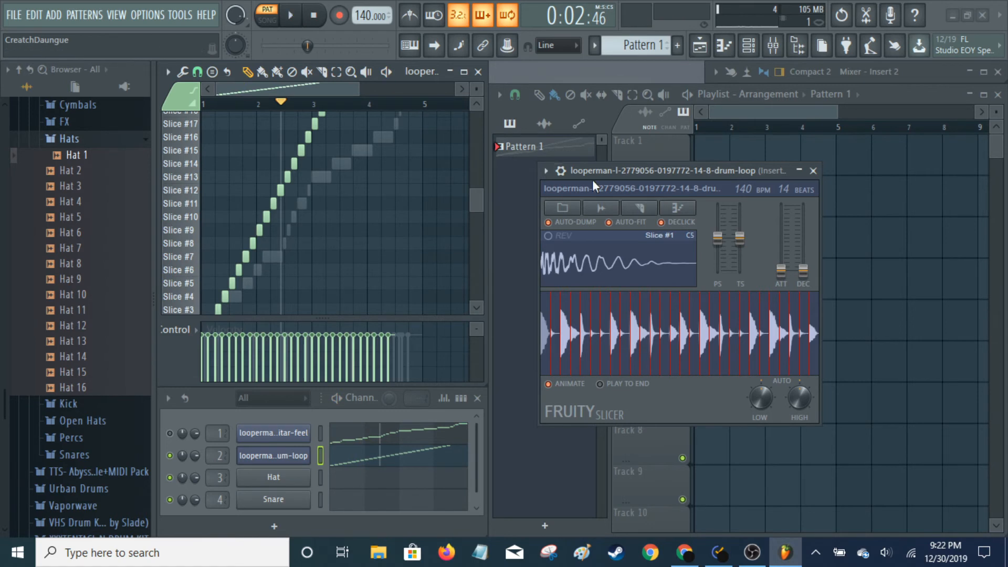
Step: Audition the drum loop with the slices' fade-out at maximum before restoring it to minimum
{"action": "left_click_drag", "start_coordinate": [804, 276], "coordinate": [809, 212]}
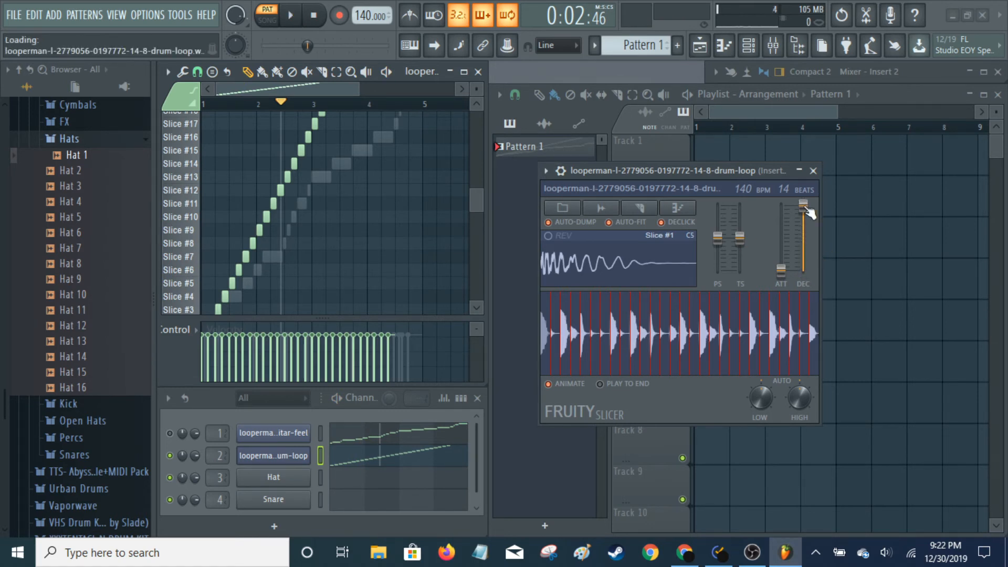
{"action": "left_click", "coordinate": [300, 15]}
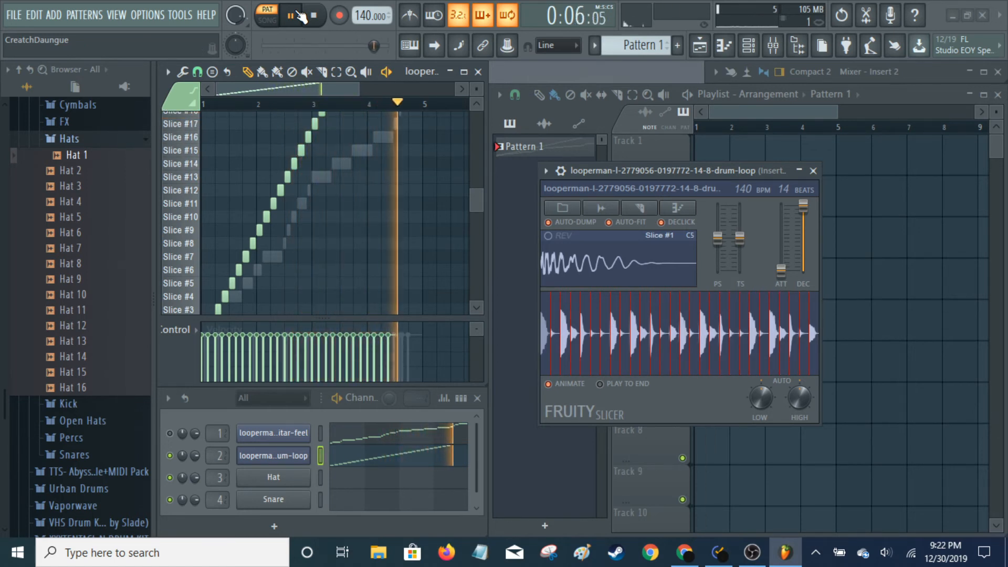
{"action": "left_click", "coordinate": [300, 15]}
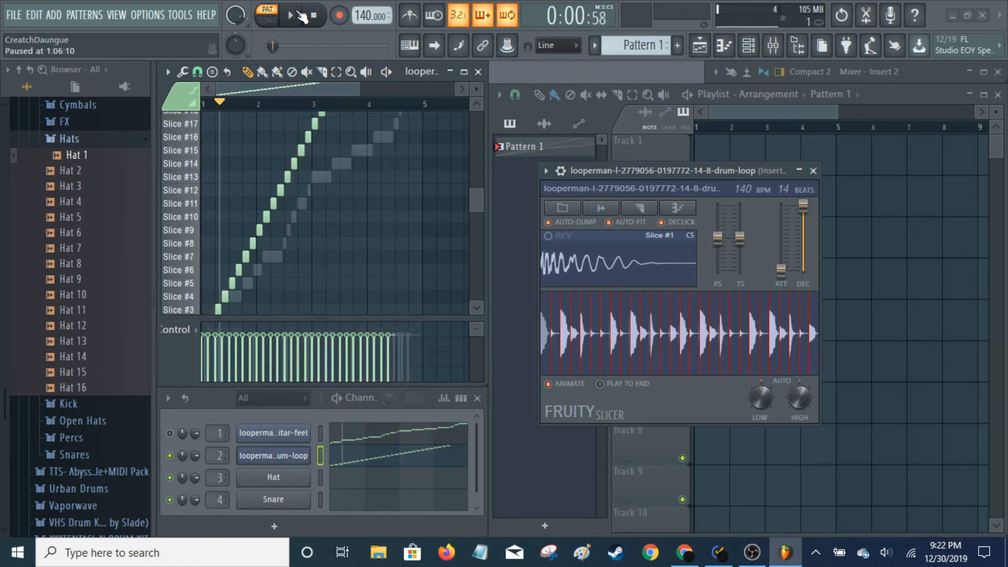
{"action": "left_click_drag", "start_coordinate": [803, 204], "coordinate": [803, 268]}
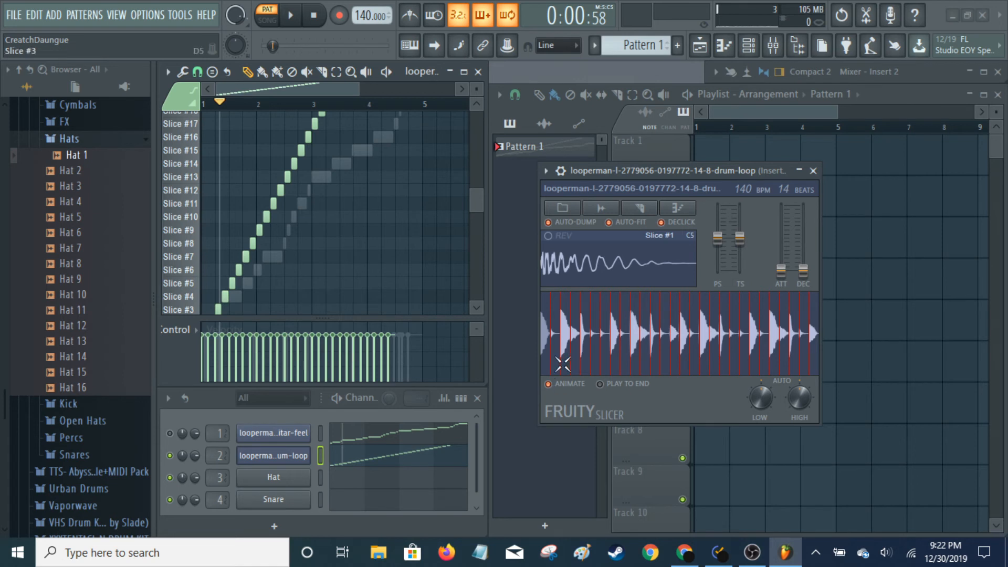
Step: Play the drum loop twice while following the slices in the slicer's waveform display
{"action": "key", "text": "space"}
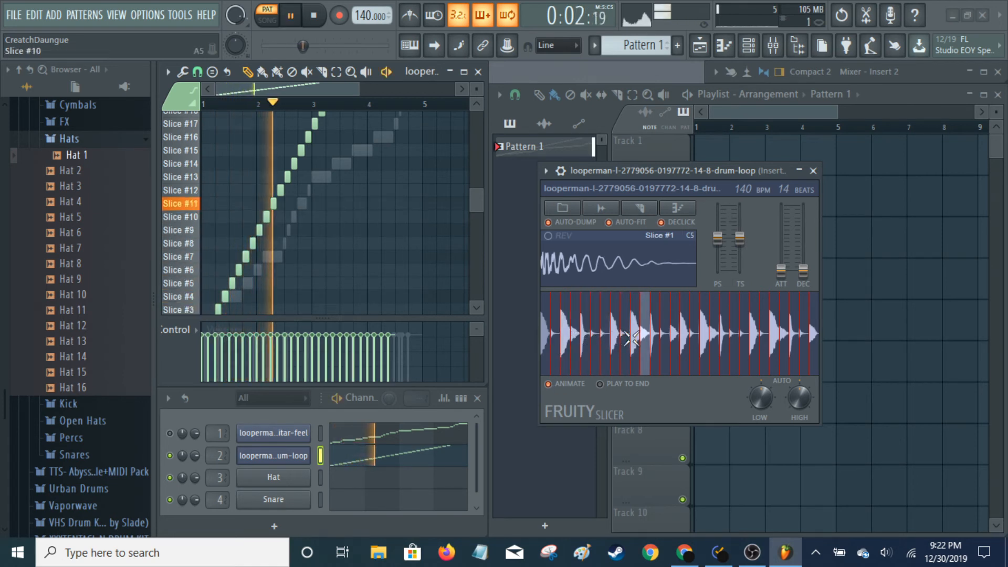
{"action": "key", "text": "space"}
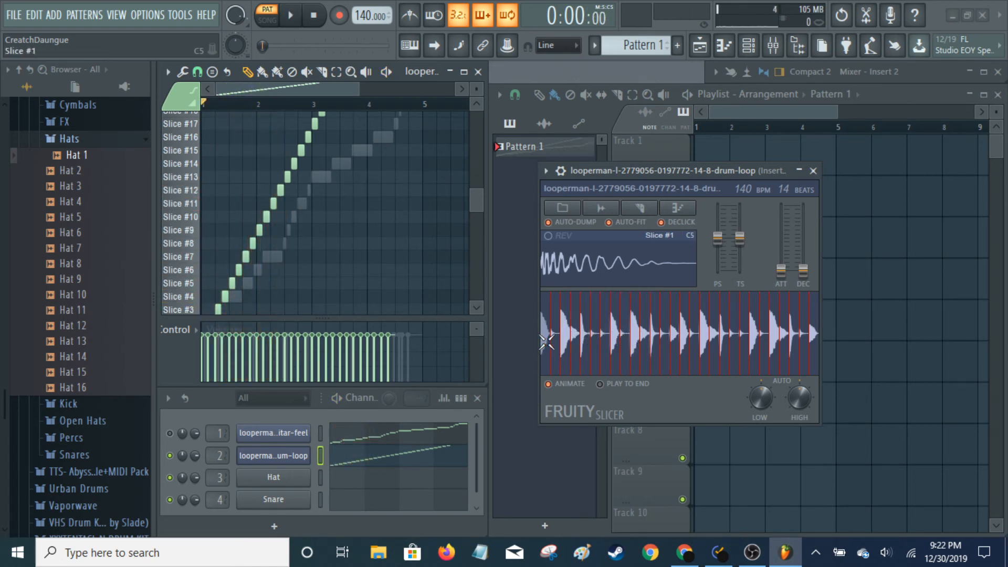
{"action": "key", "text": "space"}
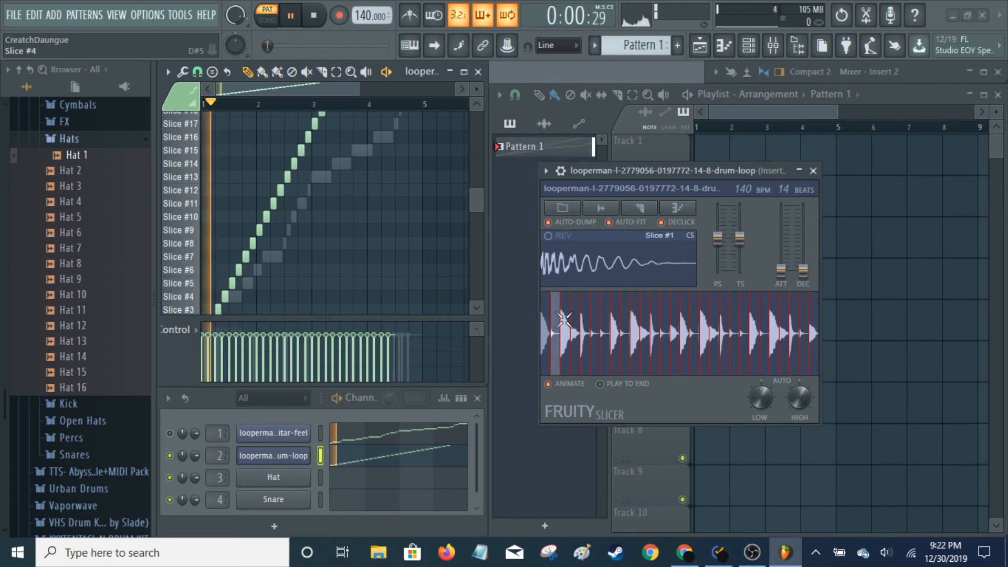
{"action": "key", "text": "space"}
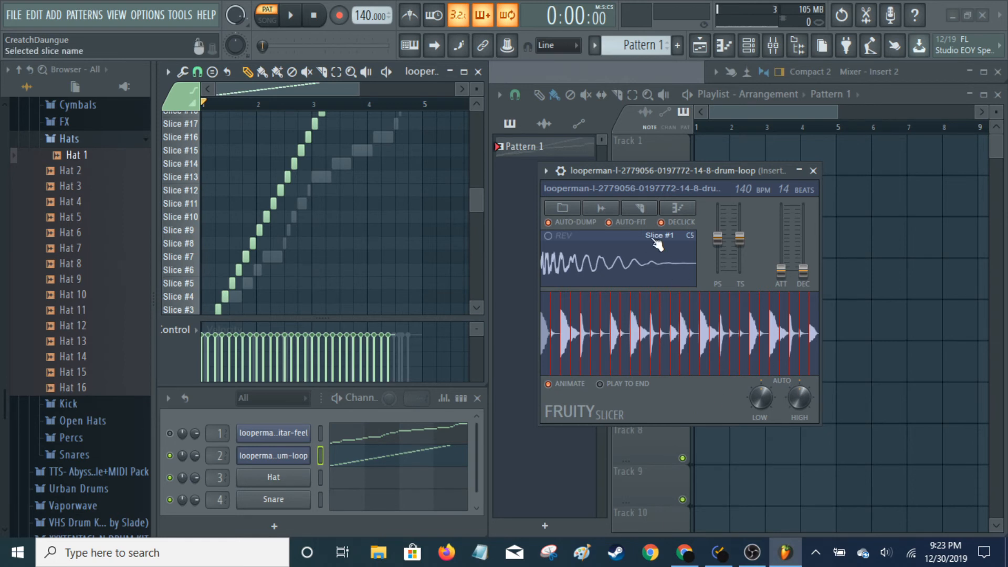
{"action": "left_click", "coordinate": [640, 208]}
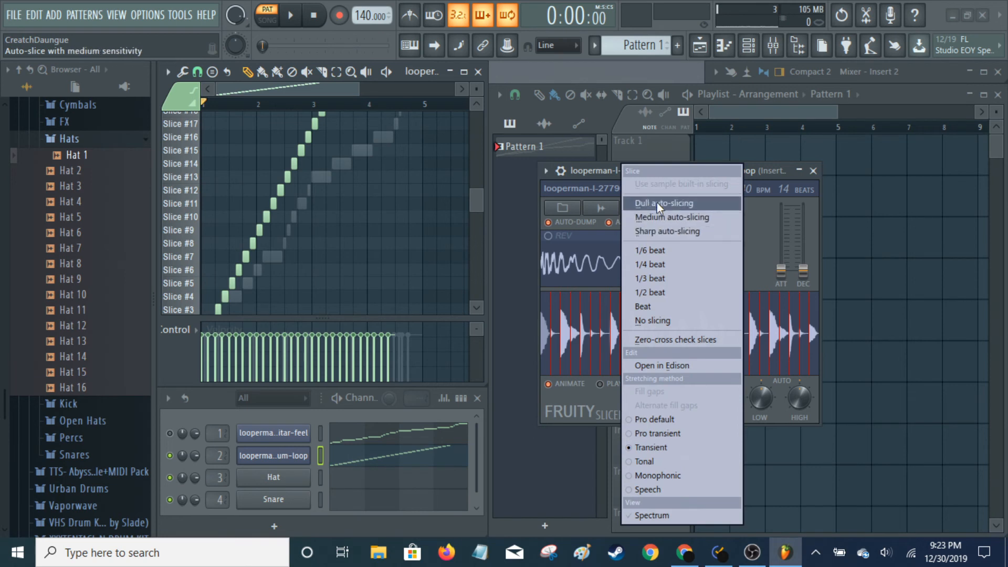
{"action": "left_click", "coordinate": [748, 410]}
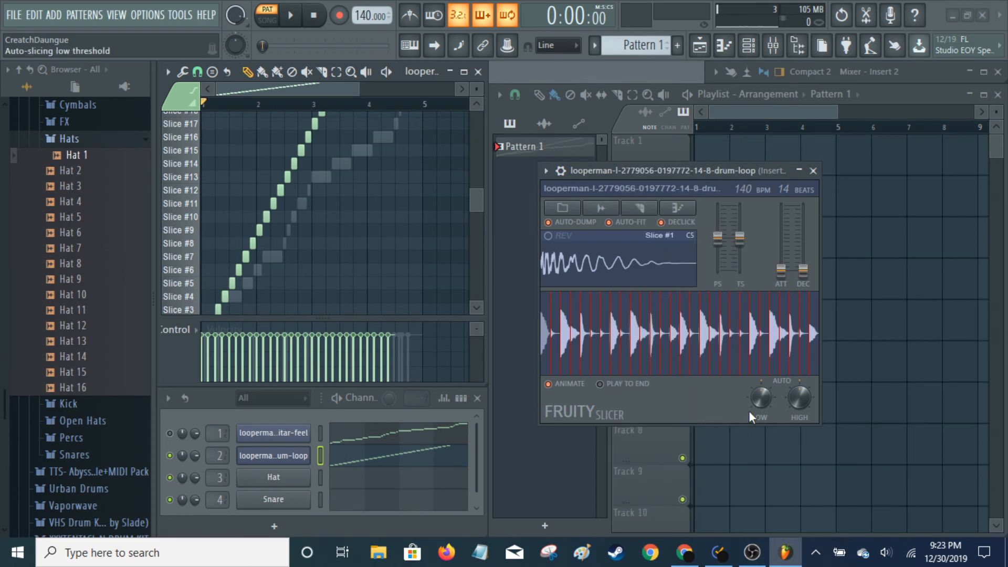
{"action": "left_click", "coordinate": [639, 208]}
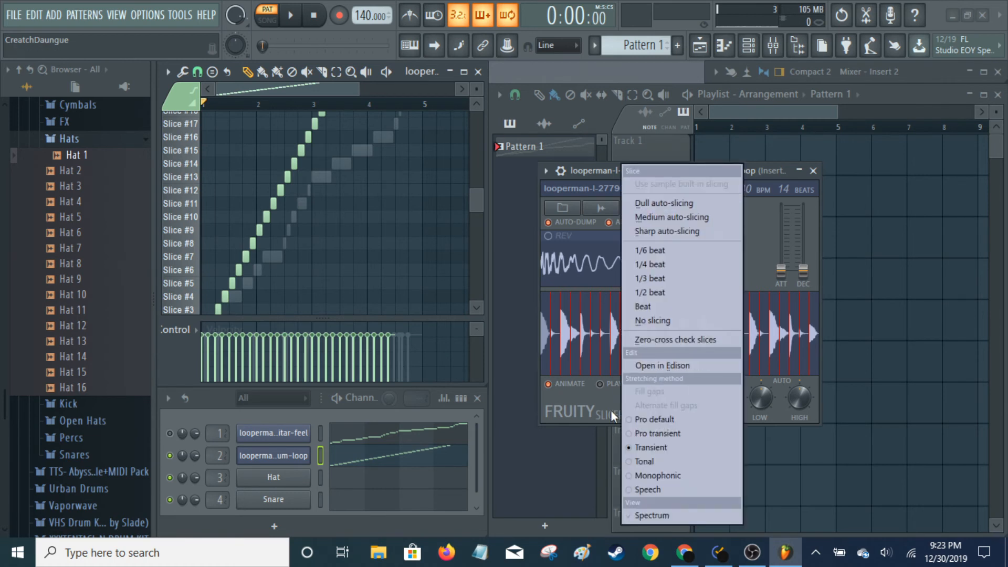
{"action": "left_click", "coordinate": [593, 396]}
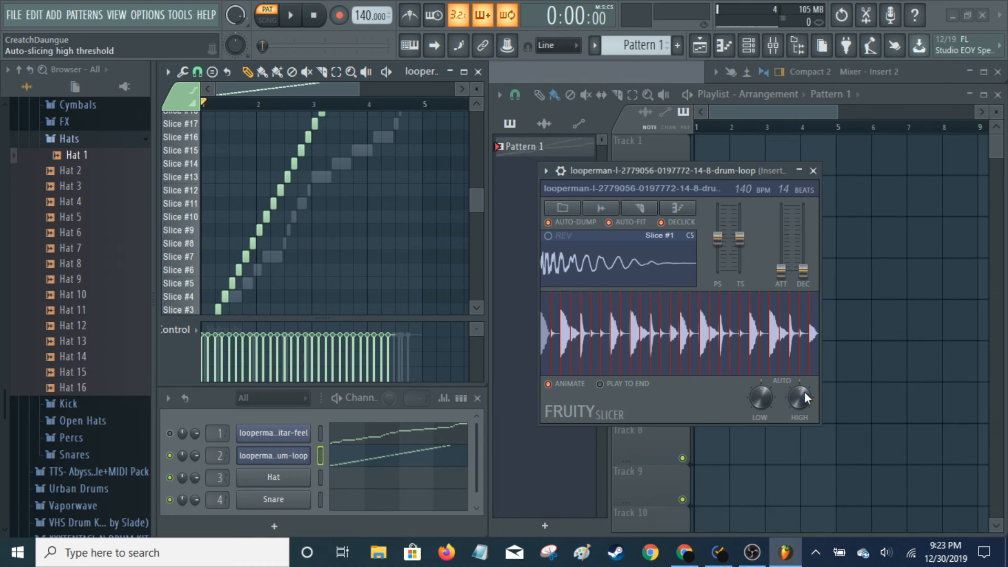
Step: Adjust the auto-slicing low threshold so that the drum loop is cut into only three slices
{"action": "left_click_drag", "start_coordinate": [759, 398], "coordinate": [804, 417]}
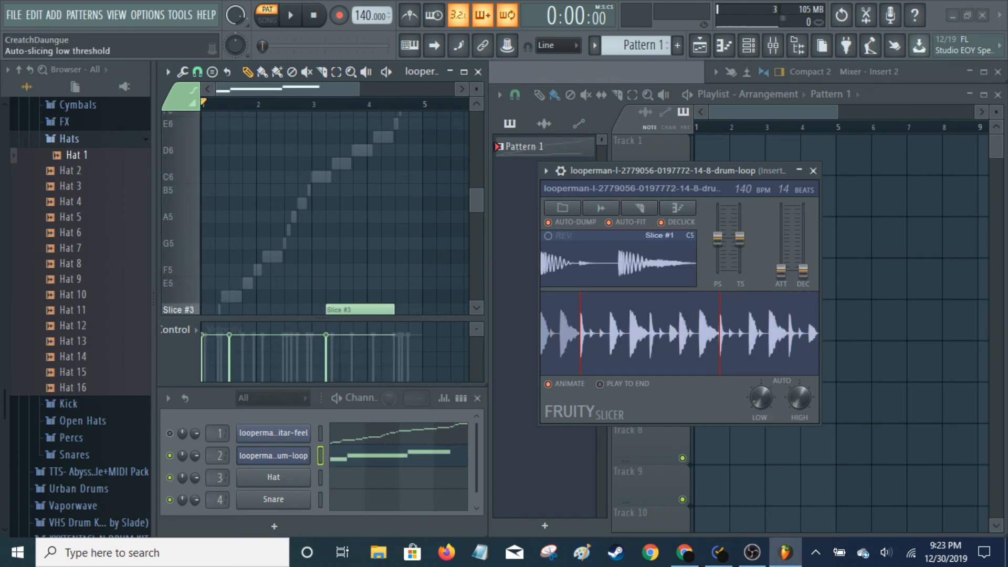
Step: Adjust the auto-slicing high and low thresholds so that the drum loop is cut into many more slices
{"action": "left_click_drag", "start_coordinate": [799, 417], "coordinate": [801, 391]}
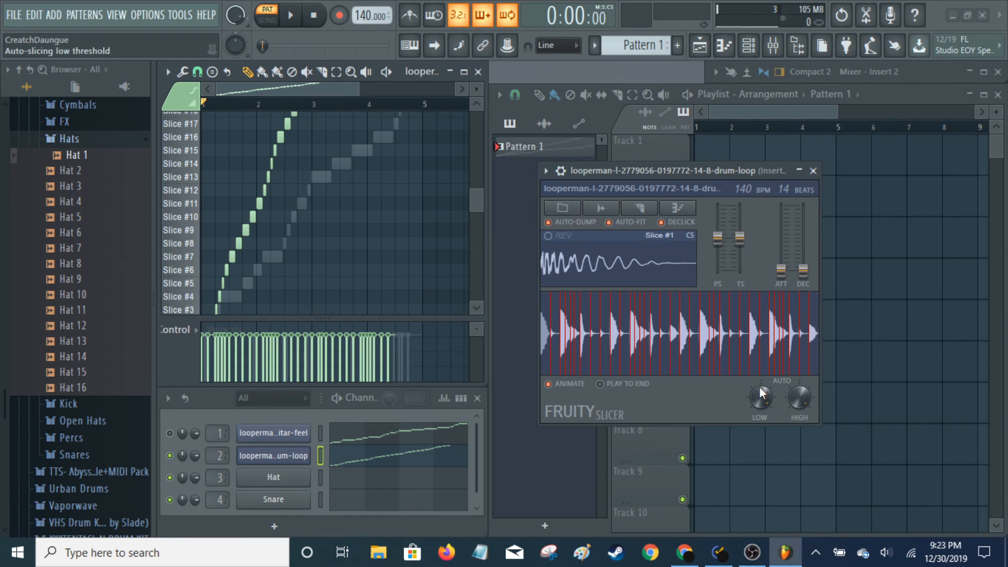
{"action": "left_click_drag", "start_coordinate": [761, 400], "coordinate": [761, 398]}
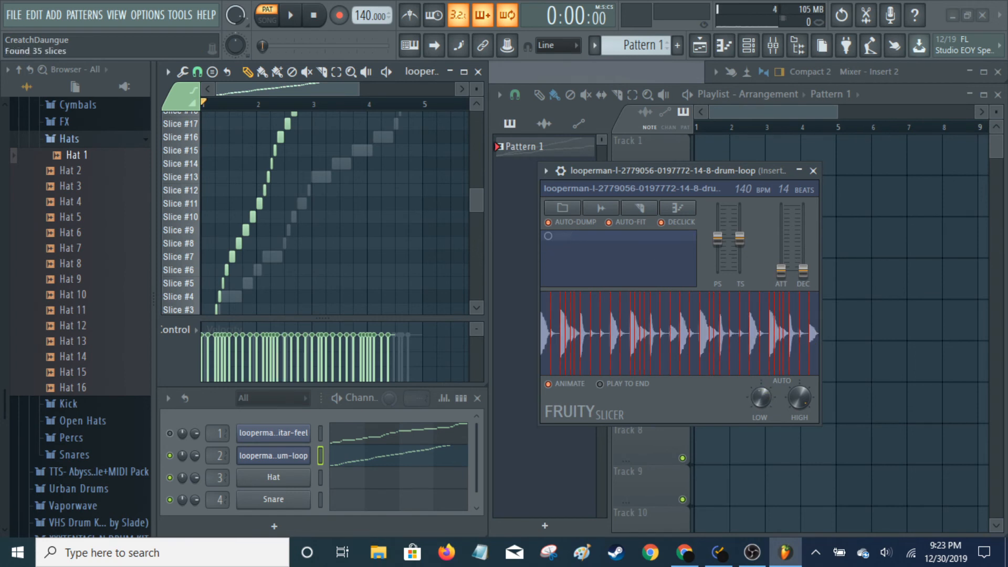
{"action": "left_click_drag", "start_coordinate": [761, 398], "coordinate": [761, 392]}
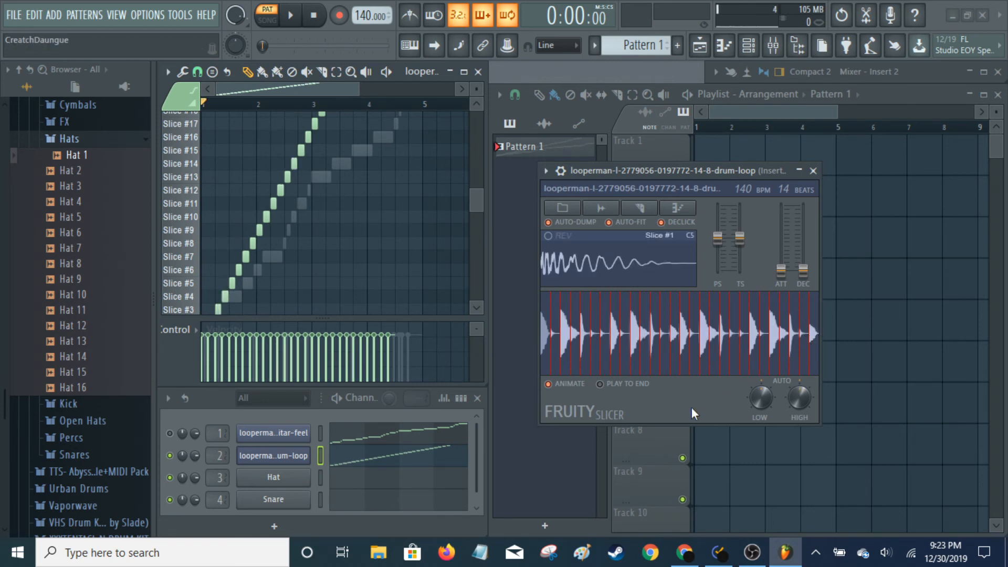
Step: Try Sharp auto-slicing on the drum loop before dividing it into 28 equal slices, and close the slicer window
{"action": "left_click", "coordinate": [645, 207]}
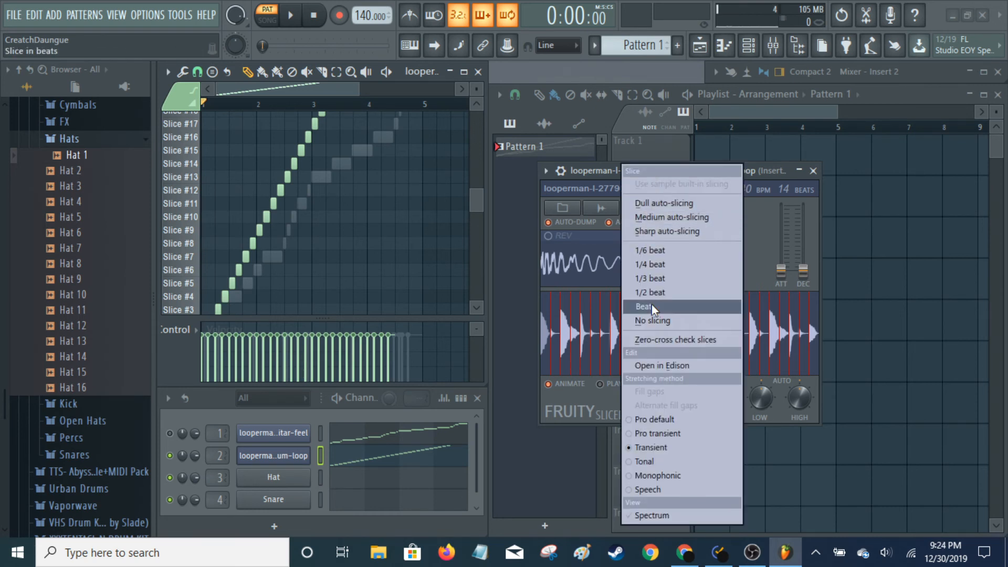
{"action": "left_click", "coordinate": [657, 227]}
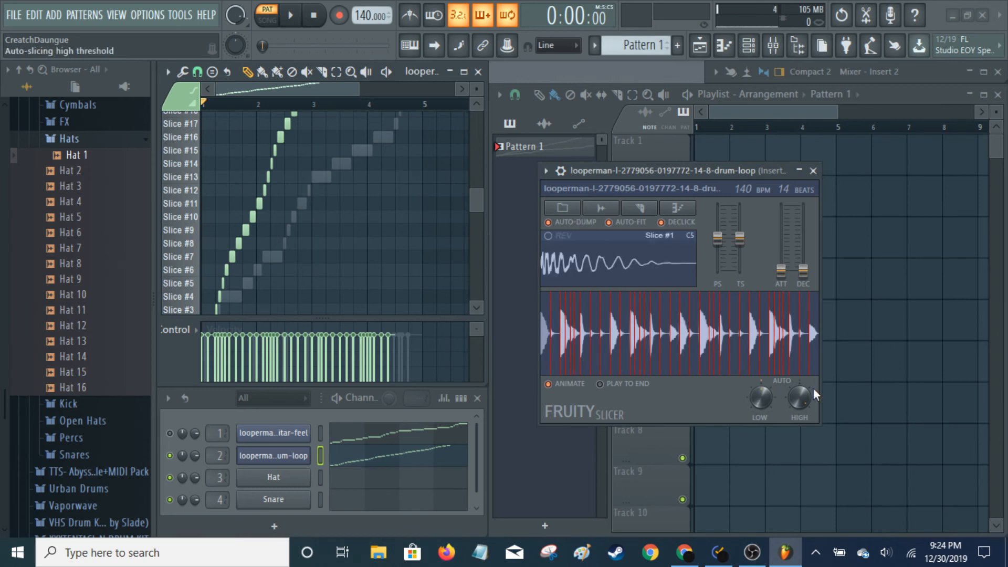
{"action": "left_click_drag", "start_coordinate": [761, 398], "coordinate": [761, 386]}
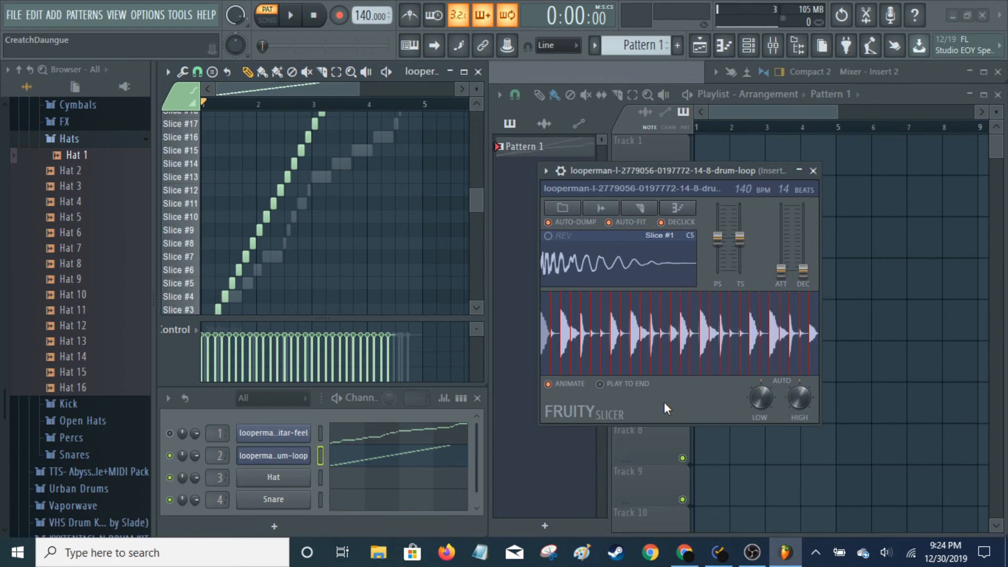
{"action": "left_click", "coordinate": [813, 171]}
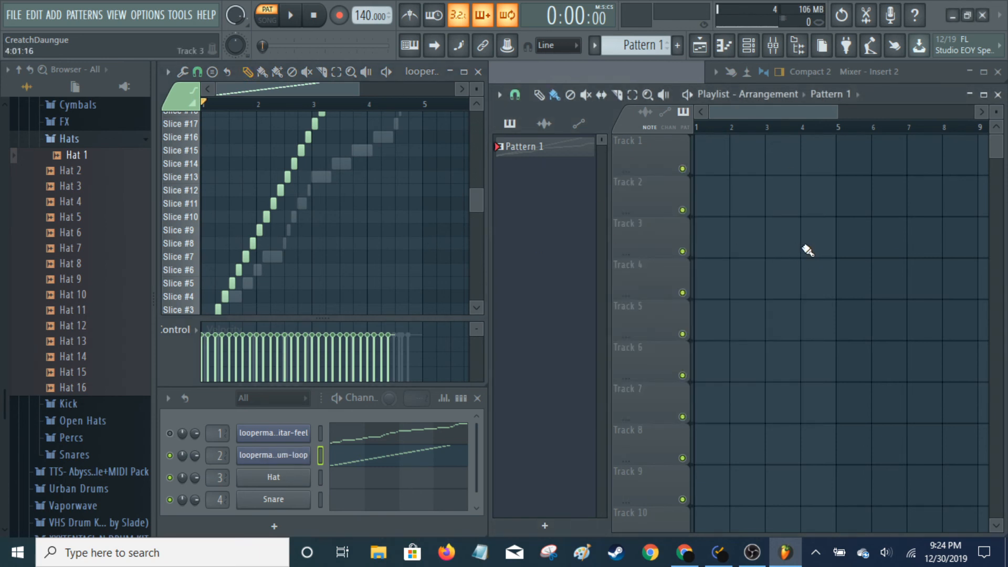
Step: Delete all of the drum loop's notes from the piano roll, from Slice #28 down to Slice #1
{"action": "scroll", "coordinate": [424, 198], "scroll_direction": "up", "scroll_amount": 3}
{"action": "scroll", "coordinate": [422, 199], "scroll_direction": "up", "scroll_amount": 4}
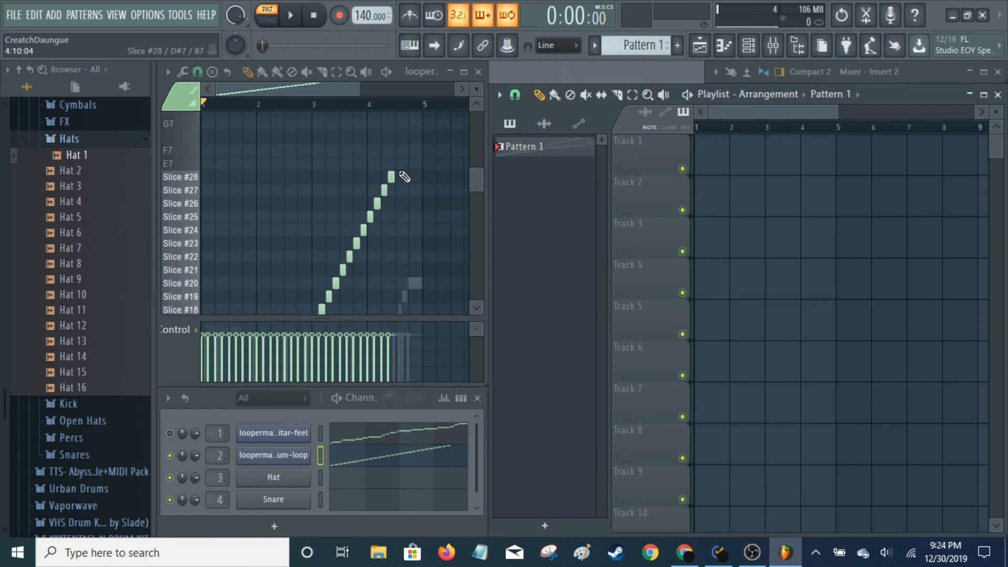
{"action": "right_click", "coordinate": [391, 177]}
{"action": "right_click", "coordinate": [384, 190]}
{"action": "right_click", "coordinate": [378, 203]}
{"action": "right_click", "coordinate": [370, 216]}
{"action": "right_click", "coordinate": [363, 229]}
{"action": "right_click", "coordinate": [356, 242]}
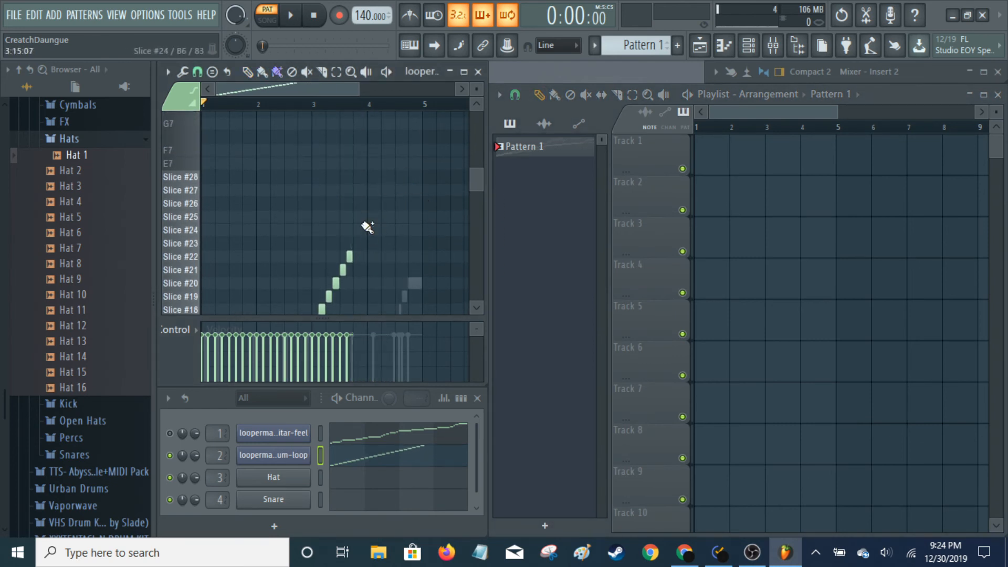
{"action": "scroll", "coordinate": [416, 203], "scroll_direction": "down", "scroll_amount": 3}
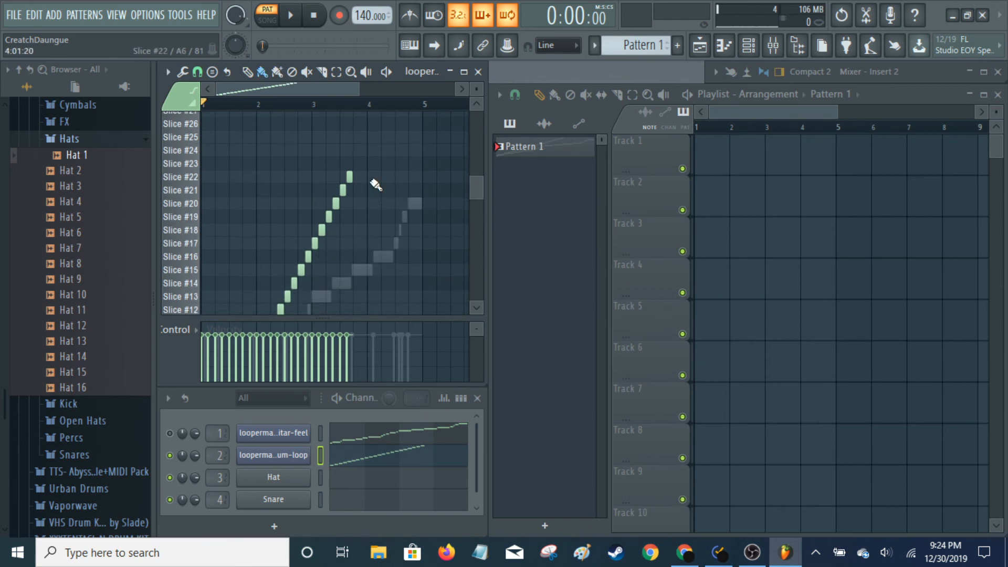
{"action": "right_click", "coordinate": [349, 177]}
{"action": "right_click", "coordinate": [336, 203]}
{"action": "right_click", "coordinate": [329, 216]}
{"action": "right_click", "coordinate": [321, 230]}
{"action": "right_click", "coordinate": [315, 243]}
{"action": "right_click", "coordinate": [308, 256]}
{"action": "right_click", "coordinate": [301, 270]}
{"action": "right_click", "coordinate": [294, 283]}
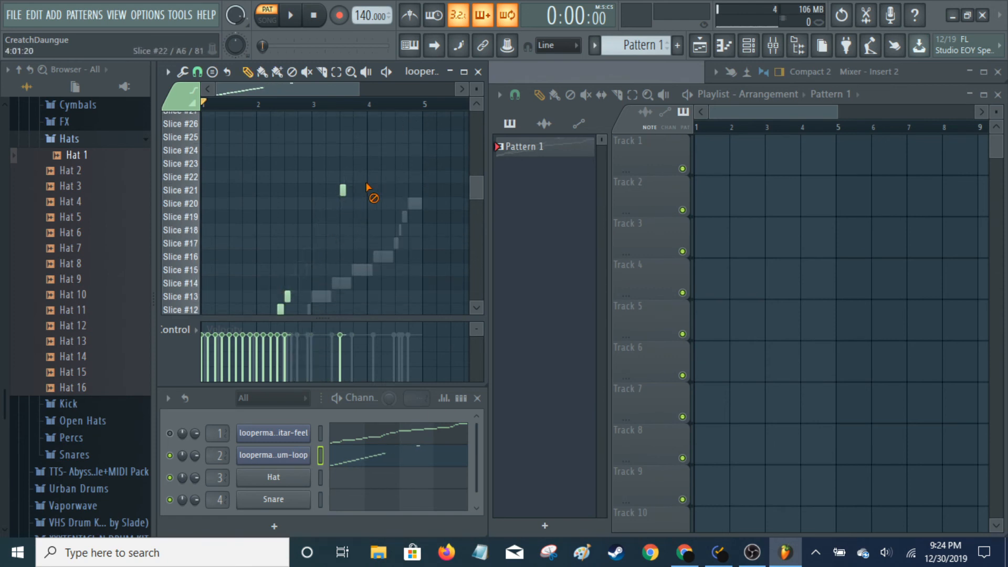
{"action": "right_click", "coordinate": [342, 190]}
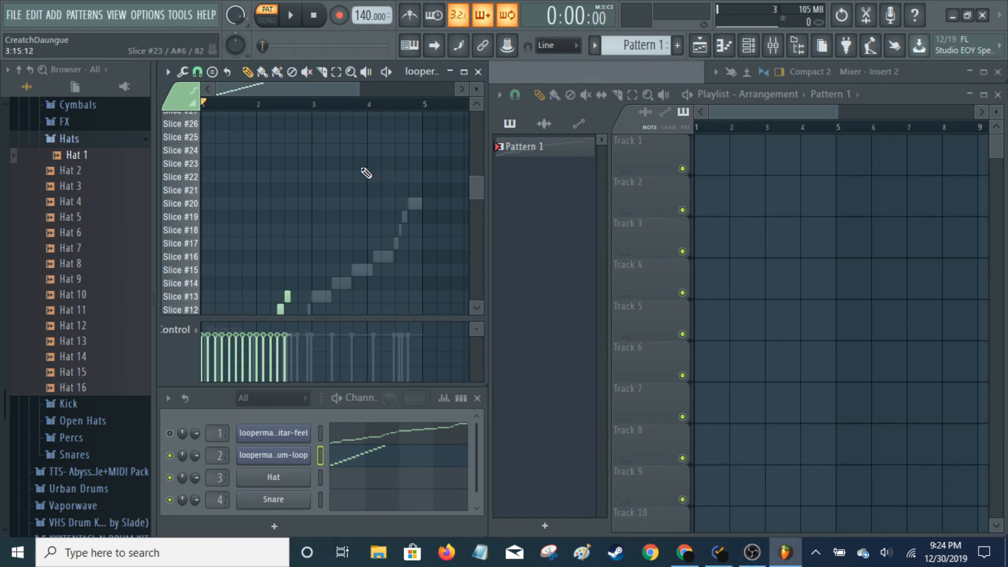
{"action": "scroll", "coordinate": [341, 168], "scroll_direction": "down", "scroll_amount": 3}
{"action": "left_click_drag", "start_coordinate": [288, 176], "coordinate": [218, 309]}
{"action": "scroll", "coordinate": [277, 209], "scroll_direction": "down", "scroll_amount": 2}
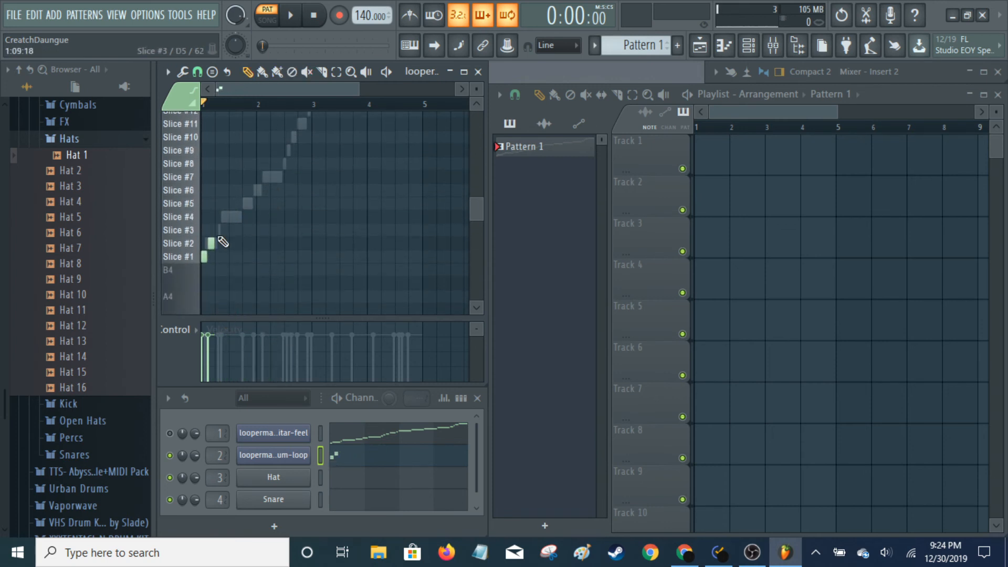
{"action": "left_click_drag", "start_coordinate": [223, 242], "coordinate": [214, 255]}
{"action": "scroll", "coordinate": [243, 243], "scroll_direction": "up", "scroll_amount": 1}
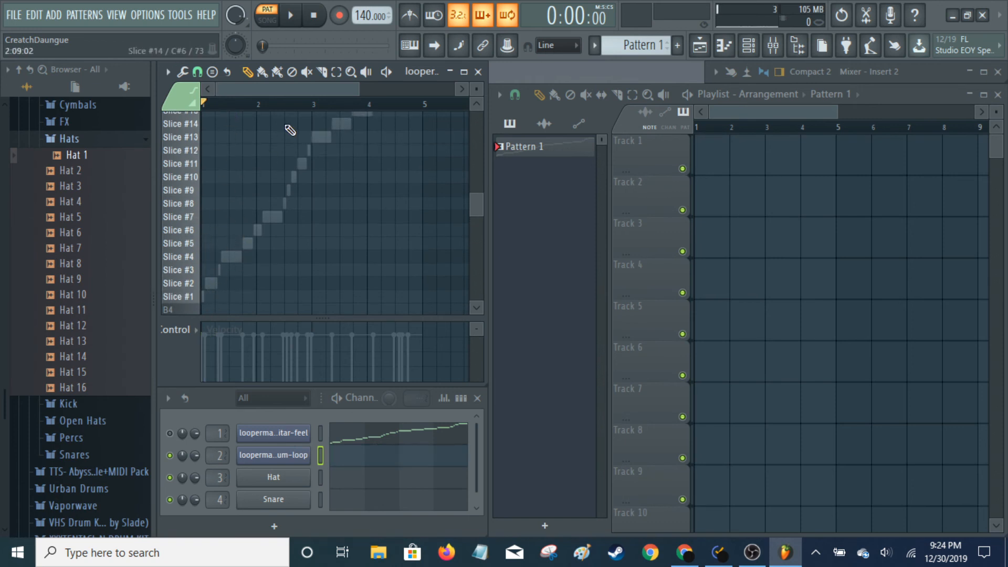
Step: Reopen the drum loop's slicer, audition Slice #3 and Slice #8, and add a Slice #8 note at the start of bar 1
{"action": "left_click", "coordinate": [300, 456]}
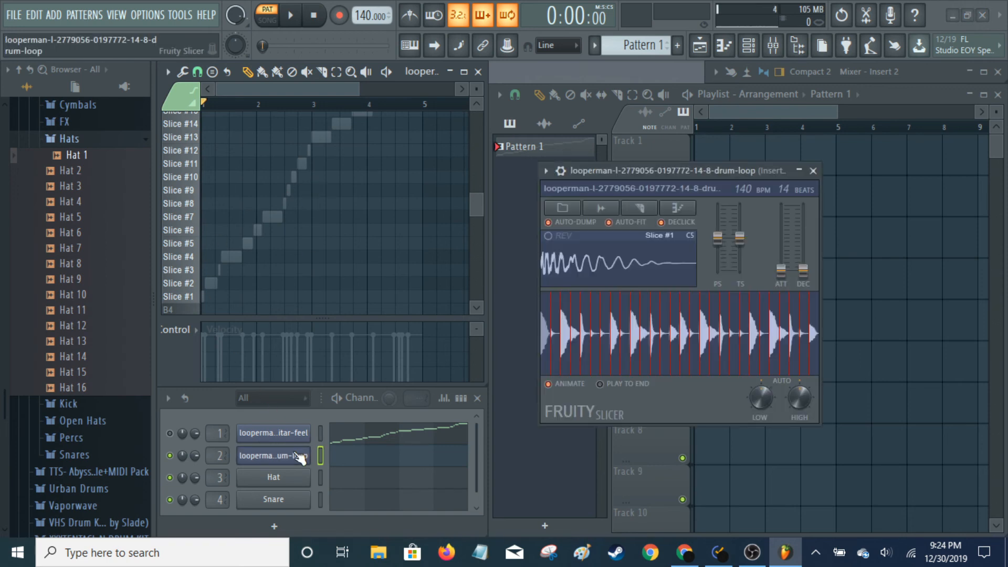
{"action": "left_click", "coordinate": [564, 333]}
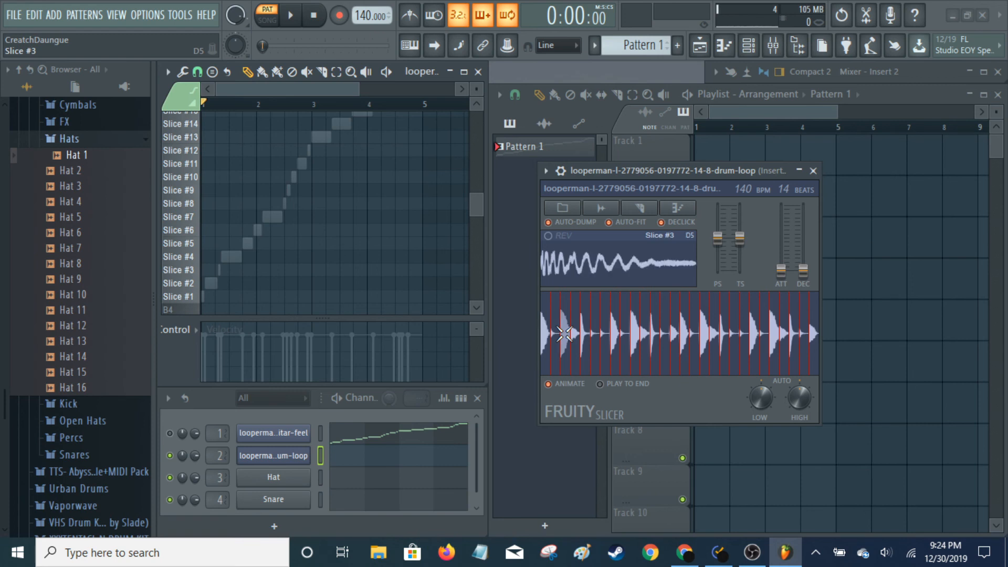
{"action": "left_click", "coordinate": [617, 332]}
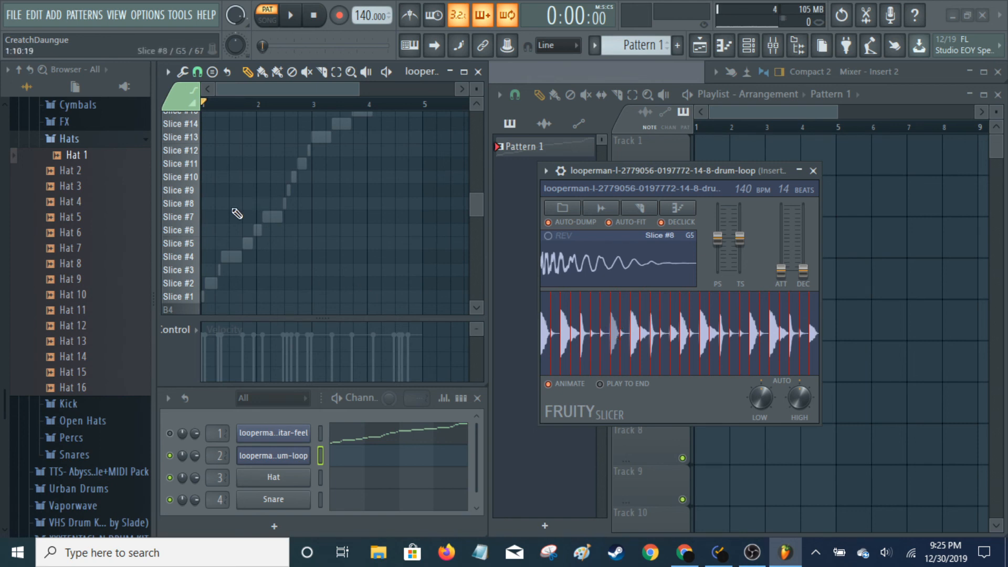
{"action": "left_click", "coordinate": [204, 203]}
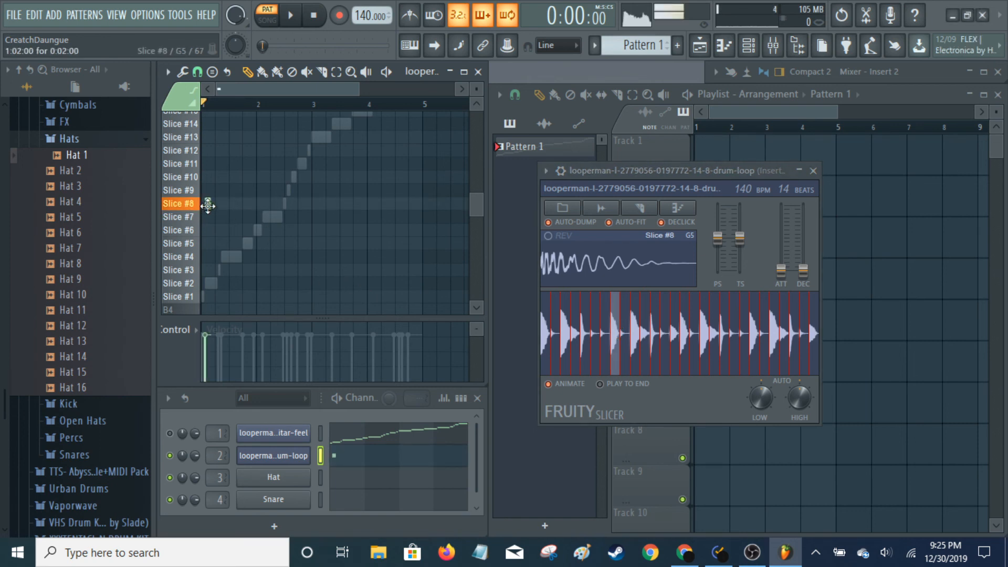
{"action": "left_click", "coordinate": [206, 203]}
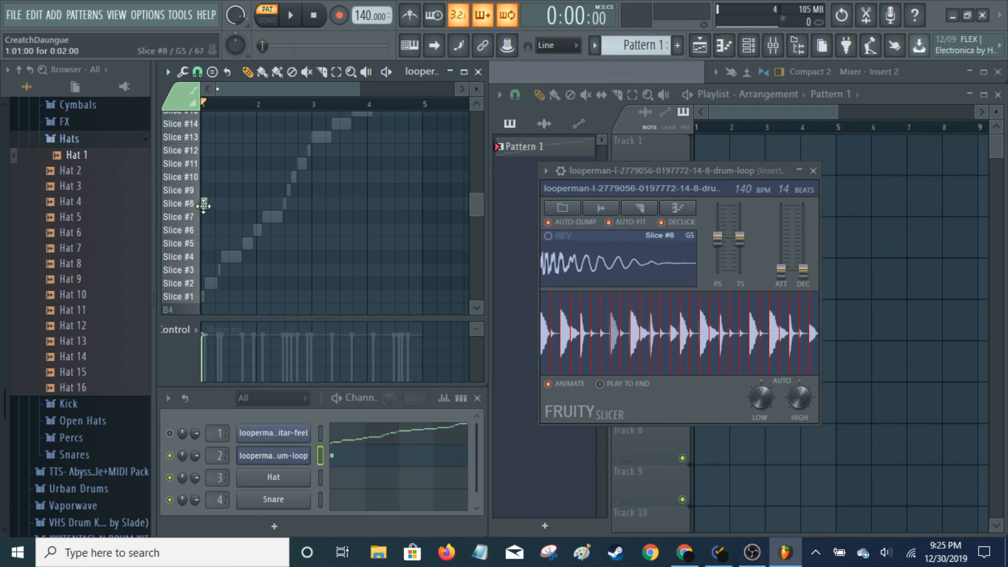
Step: Try a Slice #3 note at the start of bar 1 and replace it with a Slice #4 note further along the bar
{"action": "left_click", "coordinate": [205, 270]}
{"action": "left_click_drag", "start_coordinate": [203, 270], "coordinate": [196, 270]}
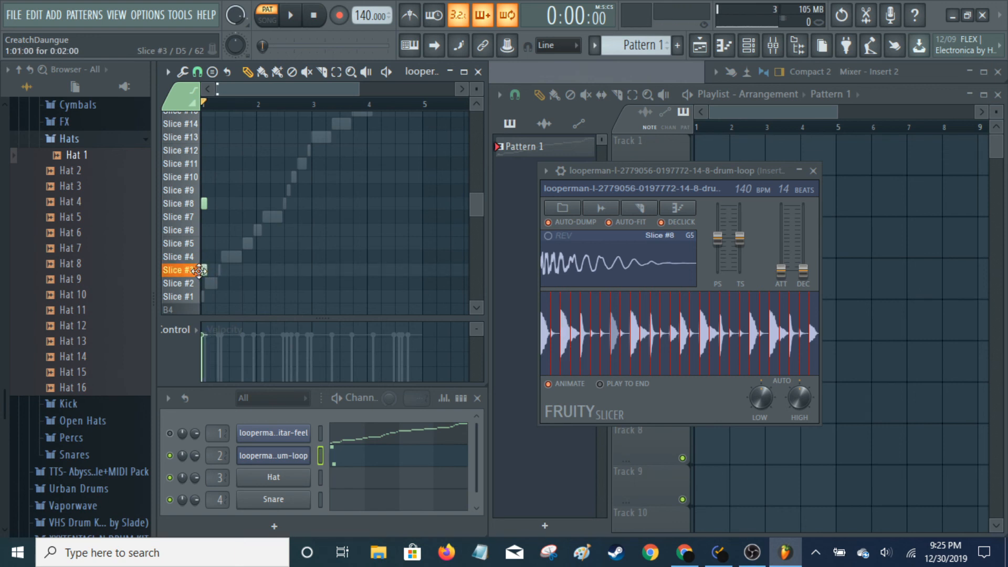
{"action": "left_click", "coordinate": [214, 258]}
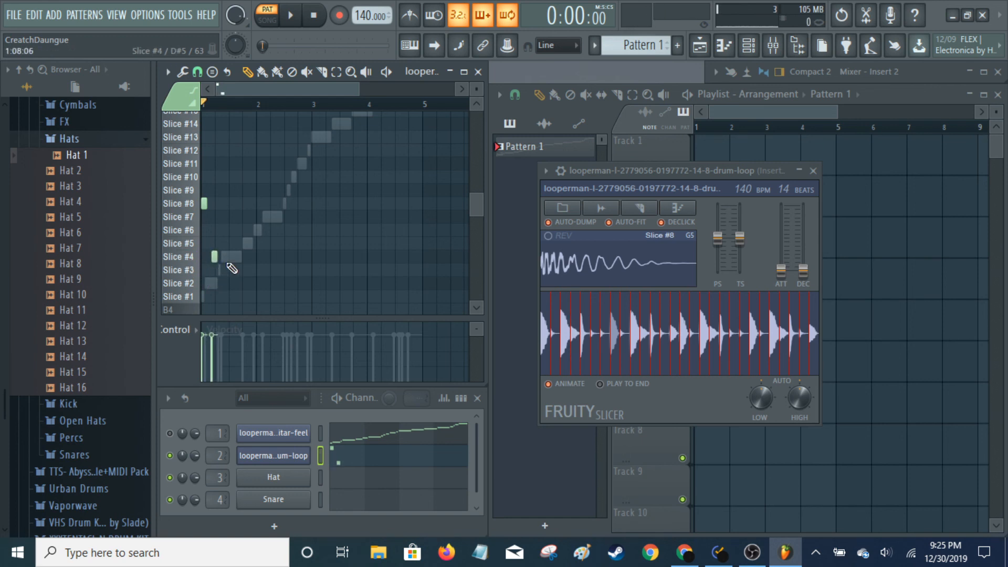
Step: Audition Slice #5, place its note at the middle of bar 1 directly after the shifted Slice #4 note, and play the pattern
{"action": "left_click", "coordinate": [583, 325]}
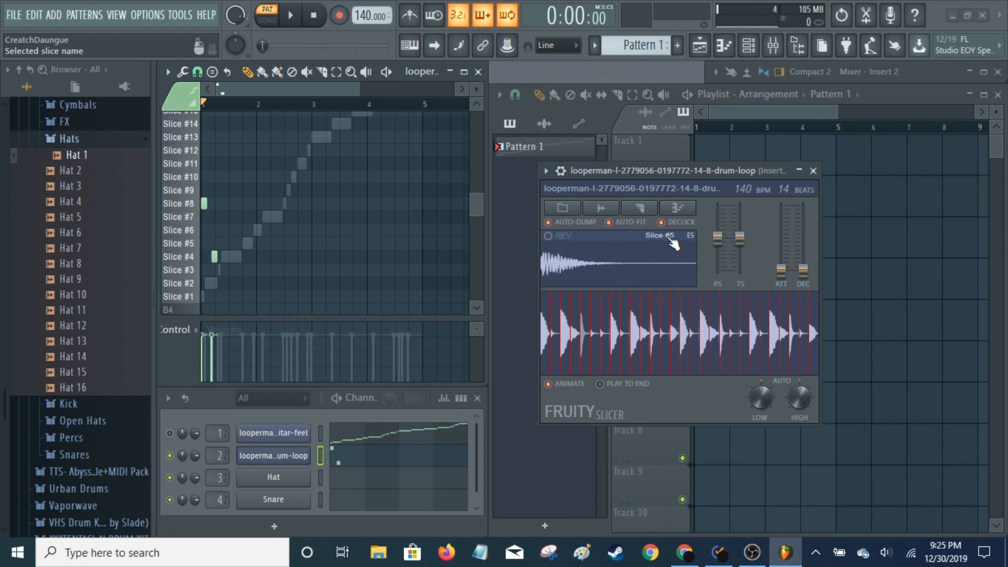
{"action": "left_click", "coordinate": [232, 244]}
{"action": "left_click_drag", "start_coordinate": [215, 256], "coordinate": [224, 258]}
{"action": "key", "text": "space"}
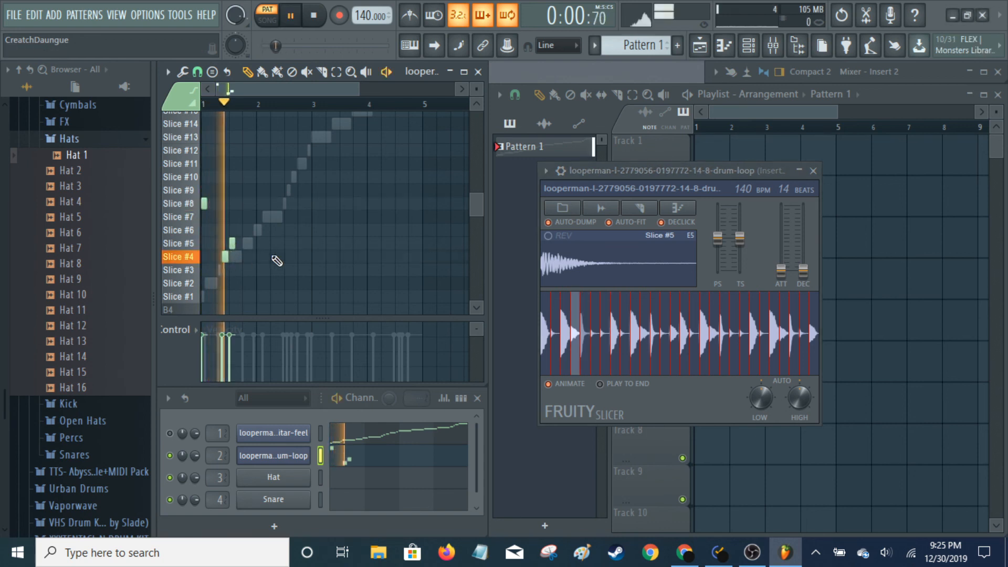
{"action": "key", "text": "space"}
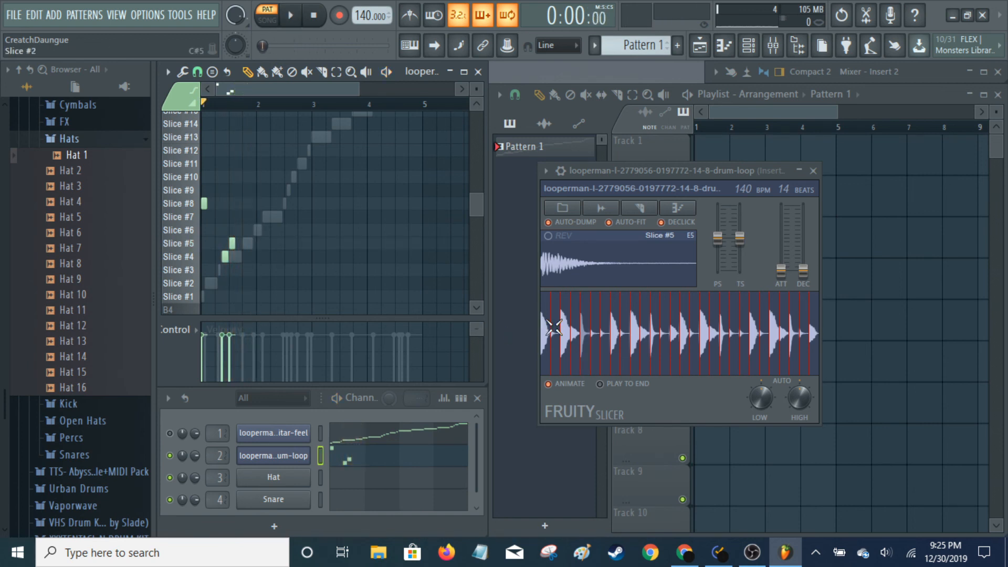
Step: Add a Slice #2 note and duplicate it so that back-to-back Slice #2 notes fill bar 1 during playback
{"action": "left_click", "coordinate": [211, 285]}
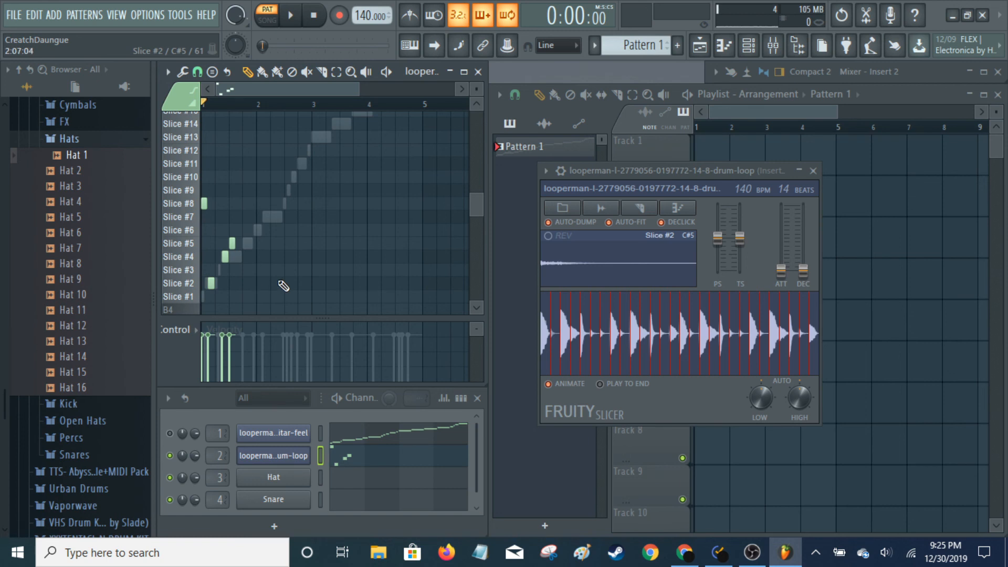
{"action": "key", "text": "space"}
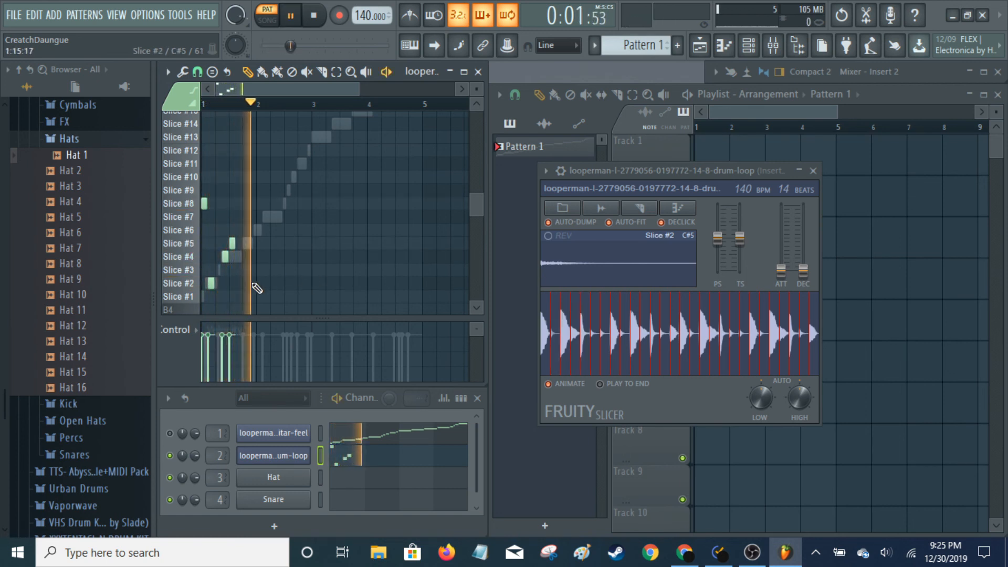
{"action": "left_click", "coordinate": [210, 284]}
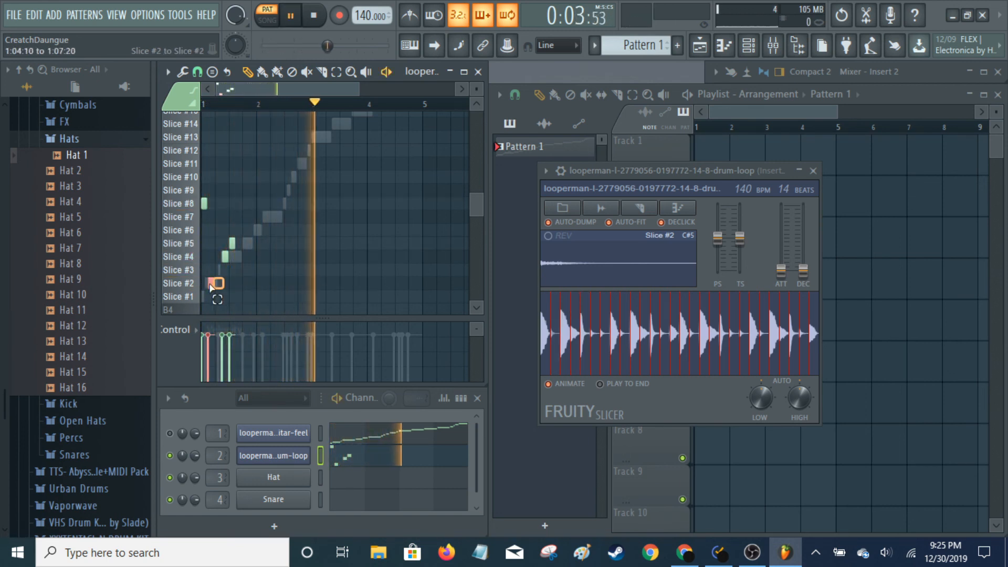
{"action": "key", "text": "ctrl+b"}
{"action": "key", "text": "ctrl+b"}
{"action": "key", "text": "ctrl+b"}
{"action": "key", "text": "ctrl+b"}
{"action": "key", "text": "ctrl+b"}
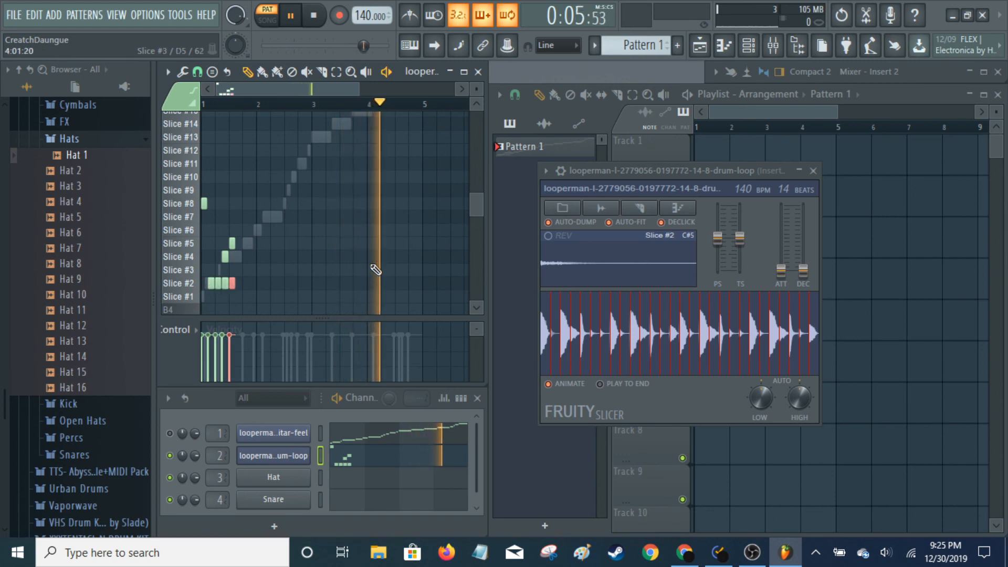
{"action": "key", "text": "ctrl+b"}
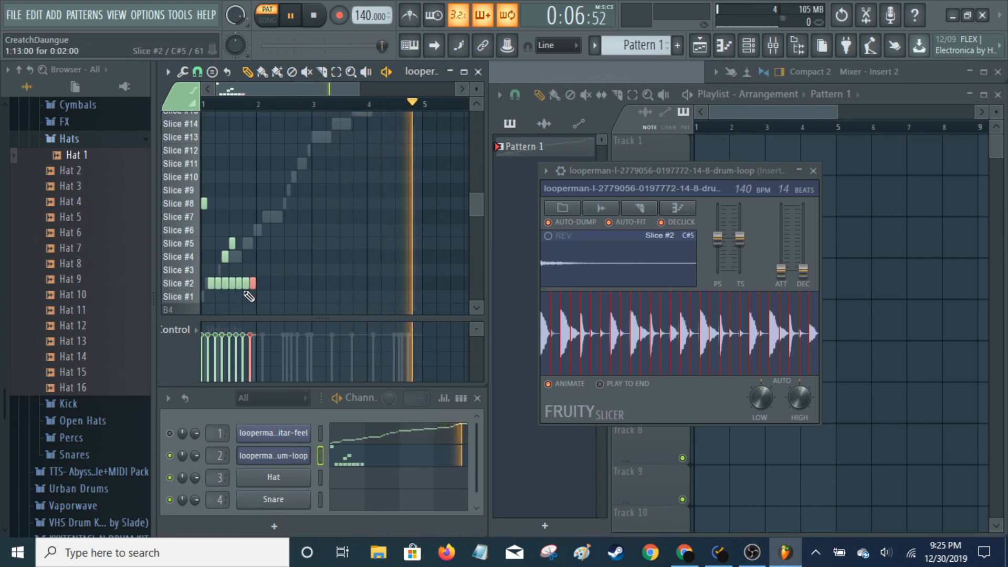
{"action": "left_click", "coordinate": [202, 284]}
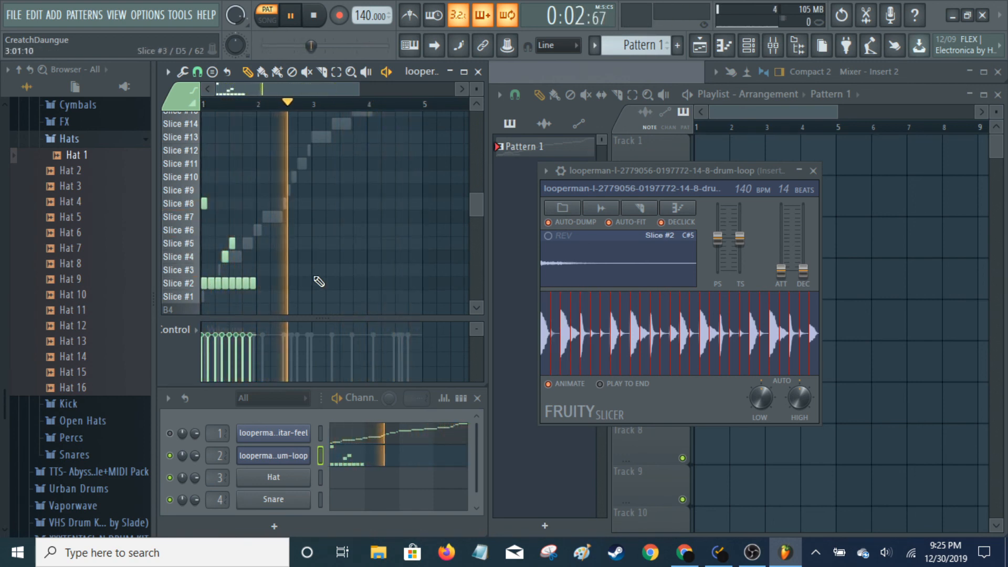
Step: Loop playback over bar 1 and add a second Slice #8 note near the end of the bar
{"action": "key", "text": "space"}
{"action": "key", "text": "ctrl+a"}
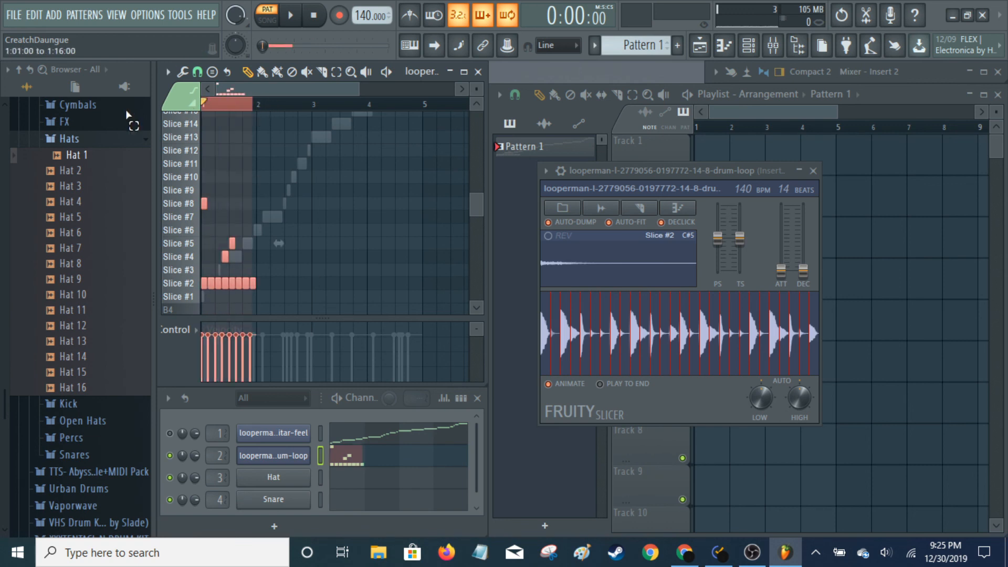
{"action": "left_click_drag", "start_coordinate": [256, 107], "coordinate": [141, 126]}
{"action": "key", "text": "space"}
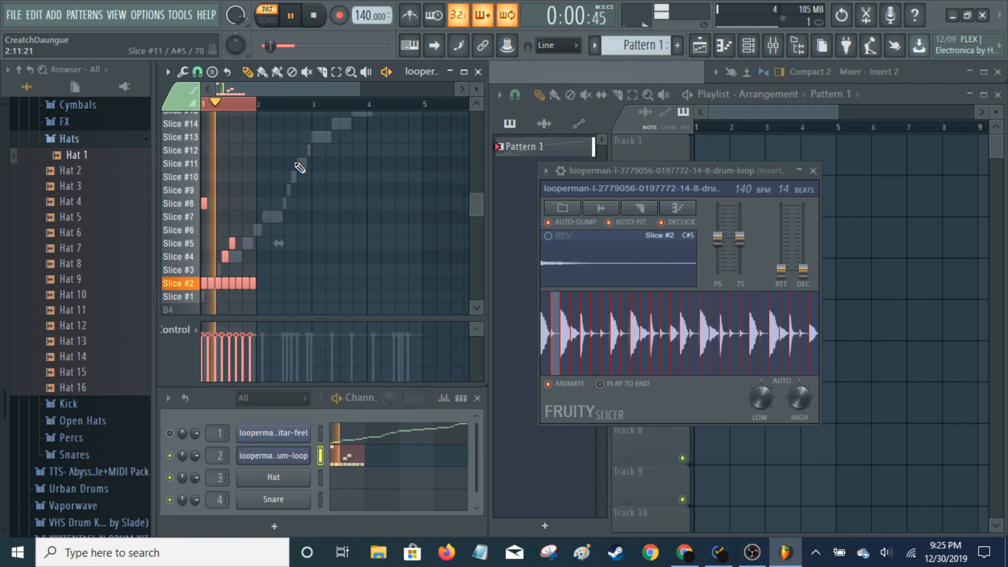
{"action": "left_click", "coordinate": [248, 203]}
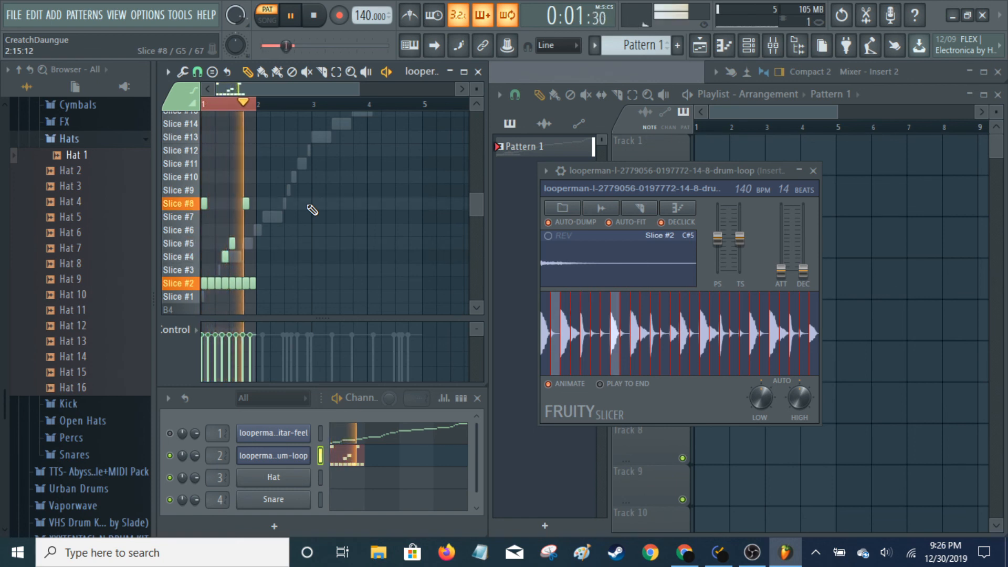
{"action": "key", "text": "space"}
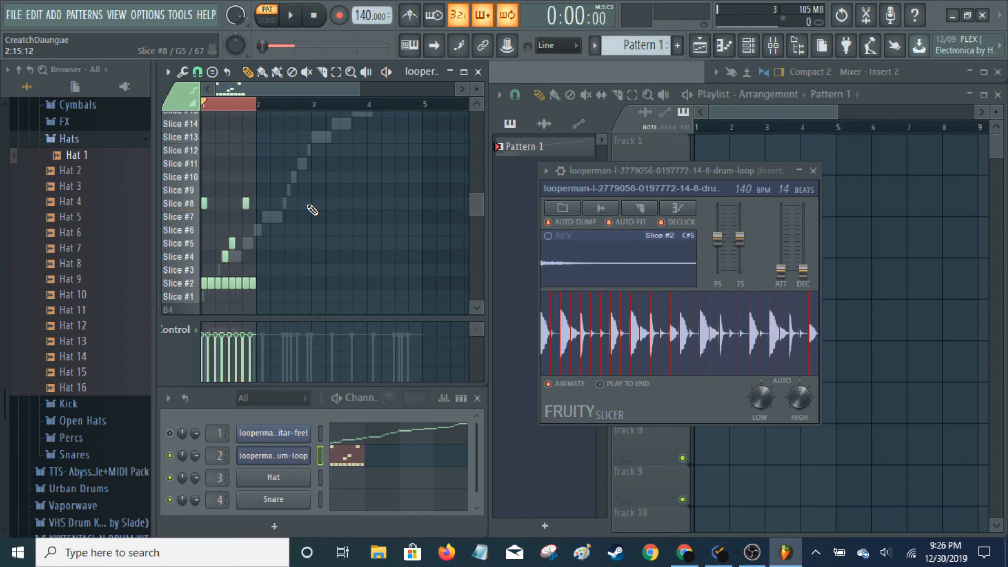